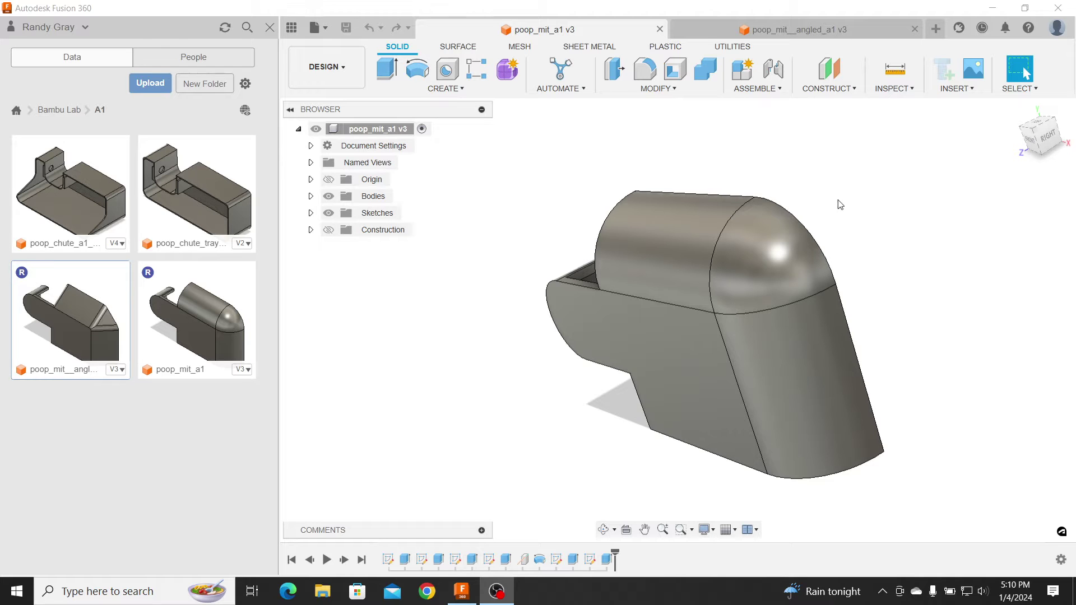
Roll the poop_mit_a1 history back to just after the first extrusion, the slot-shaped ring.
middle_click_drag(841, 204, 649, 557, "shift")
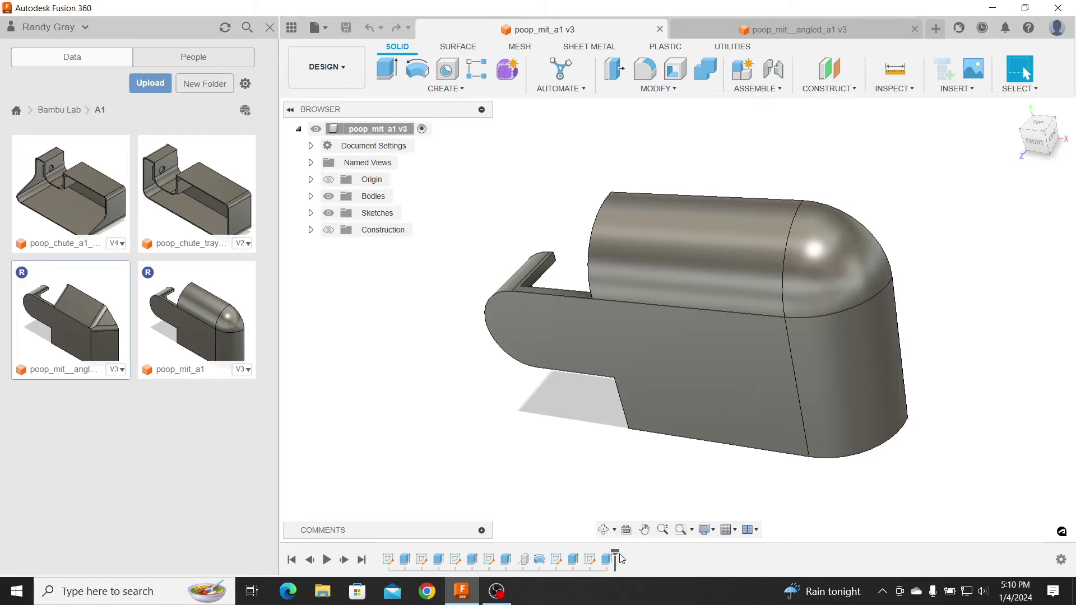
mouse_move(616, 555)
left_mouse_down()
mouse_move(396, 552)
mouse_move(413, 555)
left_mouse_up()
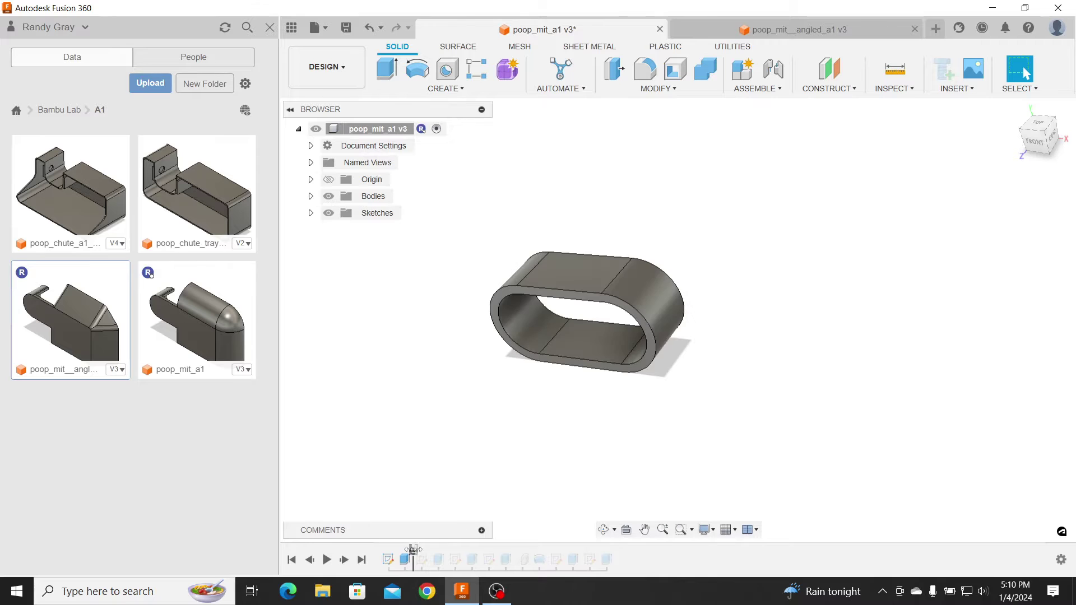
mouse_move(711, 361)
middle_mouse_down("shift")
mouse_move(678, 387)
mouse_move(704, 380)
mouse_move(723, 327)
mouse_move(708, 397)
mouse_move(709, 365)
mouse_move(715, 402)
middle_mouse_up("shift")
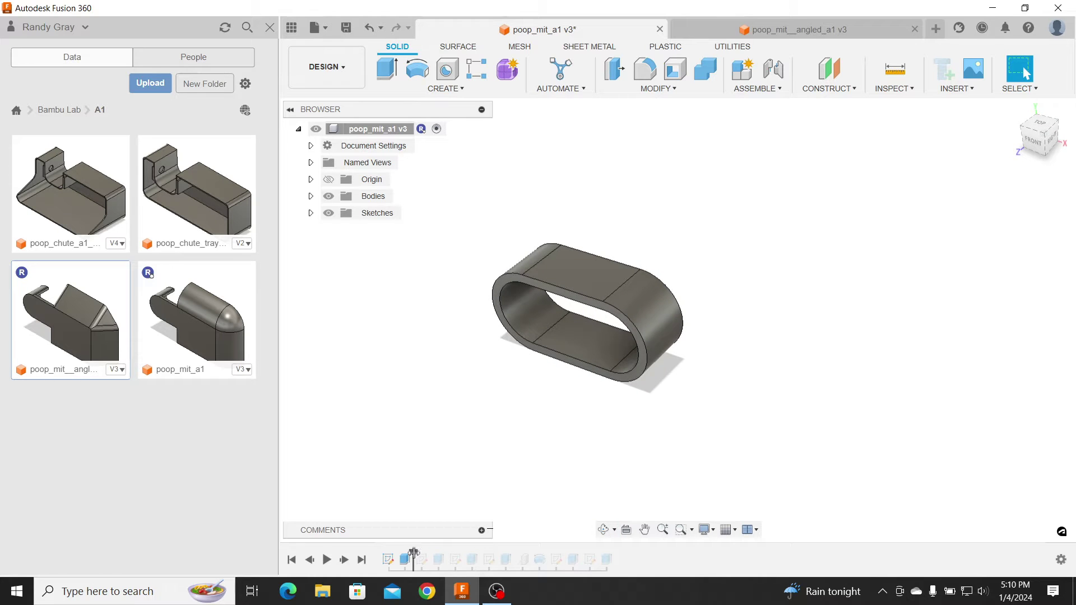
Advance the history through the cut opening the ring's top and the extrusion of the flat front plate.
left_click_drag(414, 554, 446, 554)
middle_click_drag(673, 388, 720, 368, "shift")
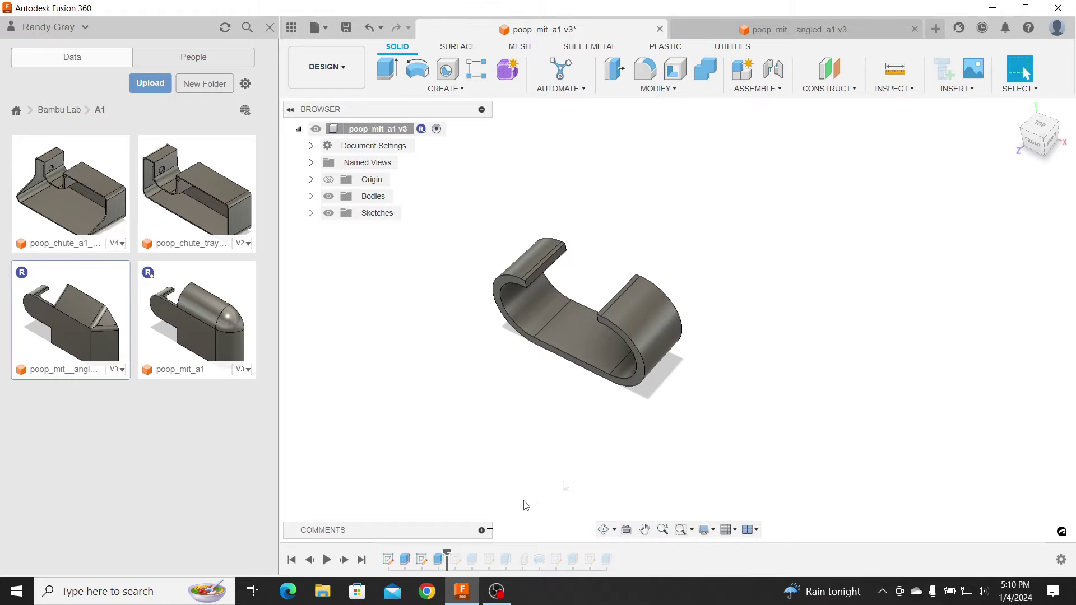
left_click_drag(446, 552, 481, 554)
mouse_move(805, 360)
left_mouse_down()
mouse_move(824, 353)
mouse_move(807, 332)
mouse_move(795, 347)
left_mouse_up()
key("Escape")
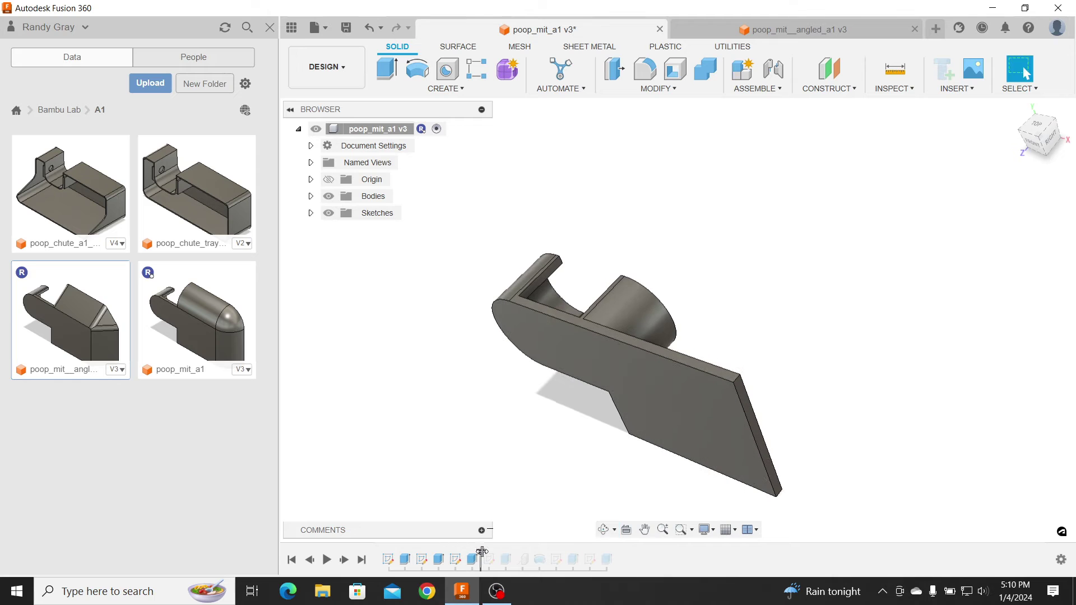
Advance the history past the curved top wall's extrusion and the construction axis, highlighting Sketch4 as the wall's profile.
left_click_drag(482, 553, 515, 554)
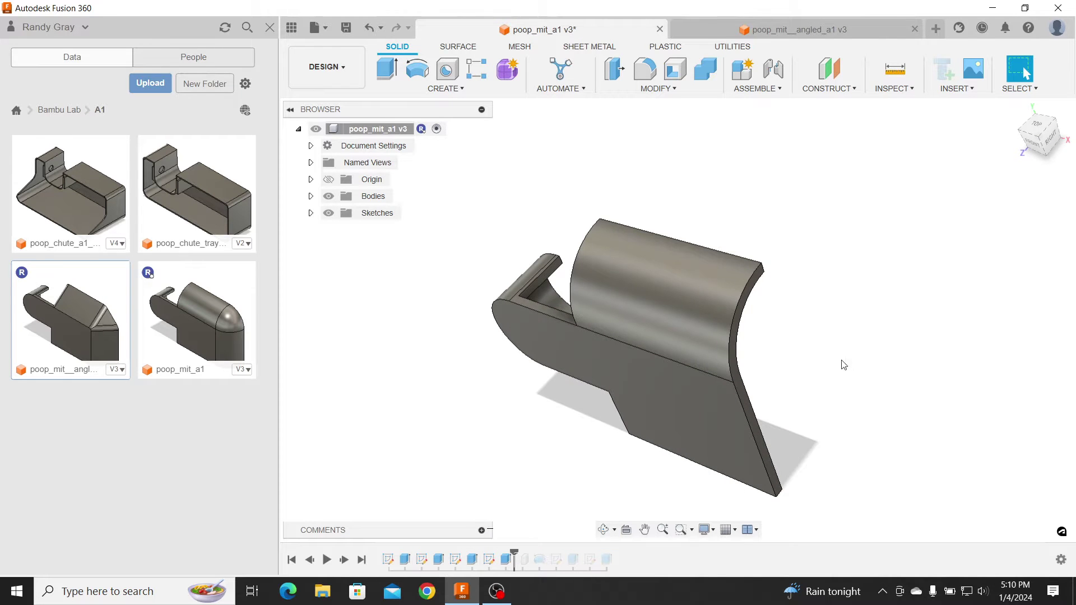
mouse_move(844, 365)
middle_mouse_down("shift")
mouse_move(796, 336)
mouse_move(872, 332)
mouse_move(841, 329)
mouse_move(838, 367)
middle_mouse_up("shift")
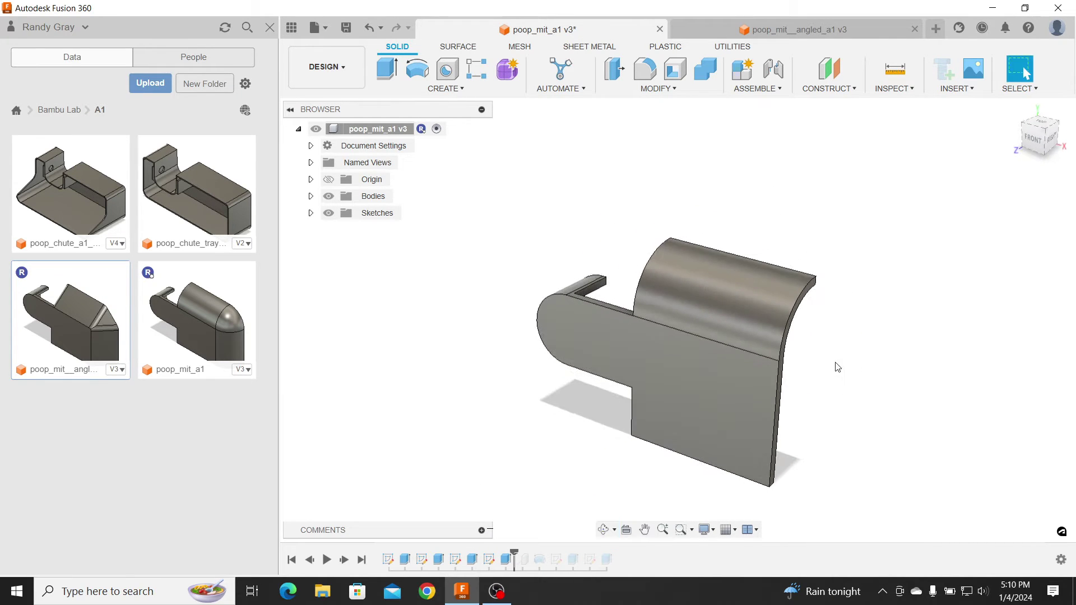
scroll(835, 371, "up", 2)
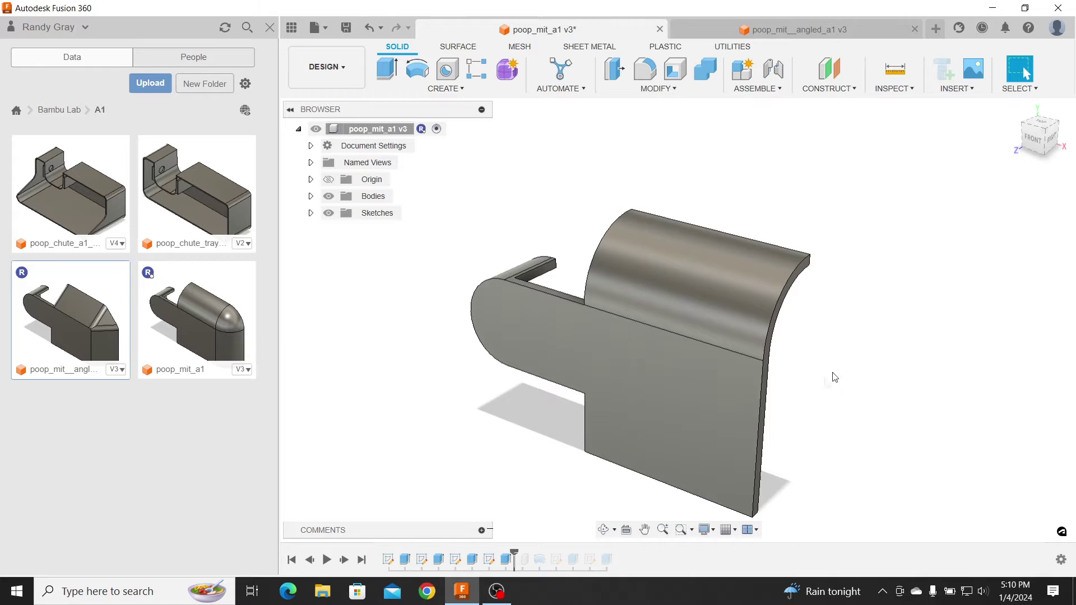
left_click(489, 560)
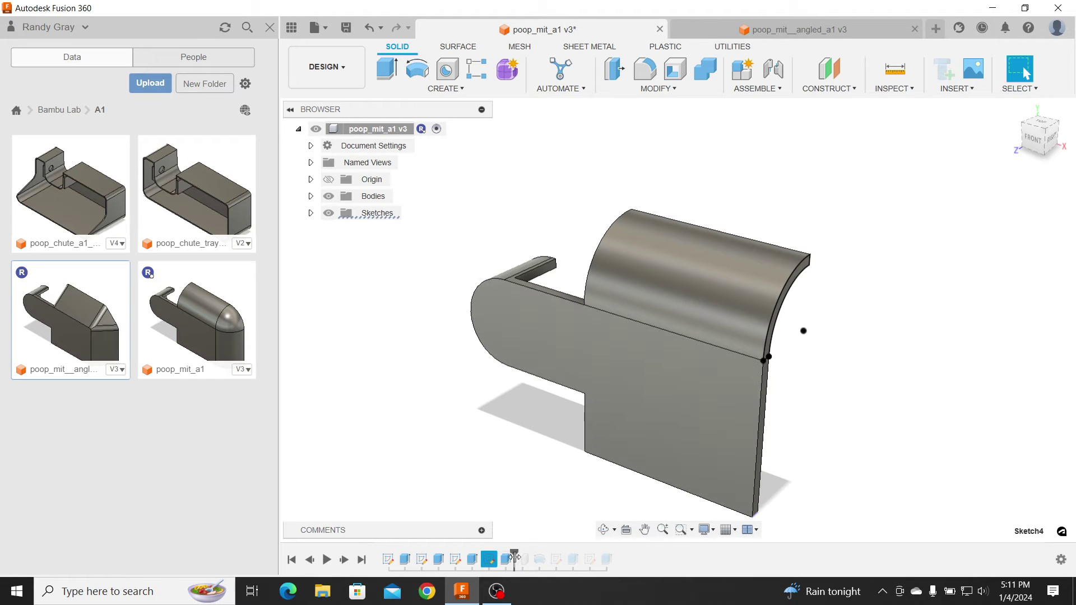
left_click_drag(516, 551, 531, 552)
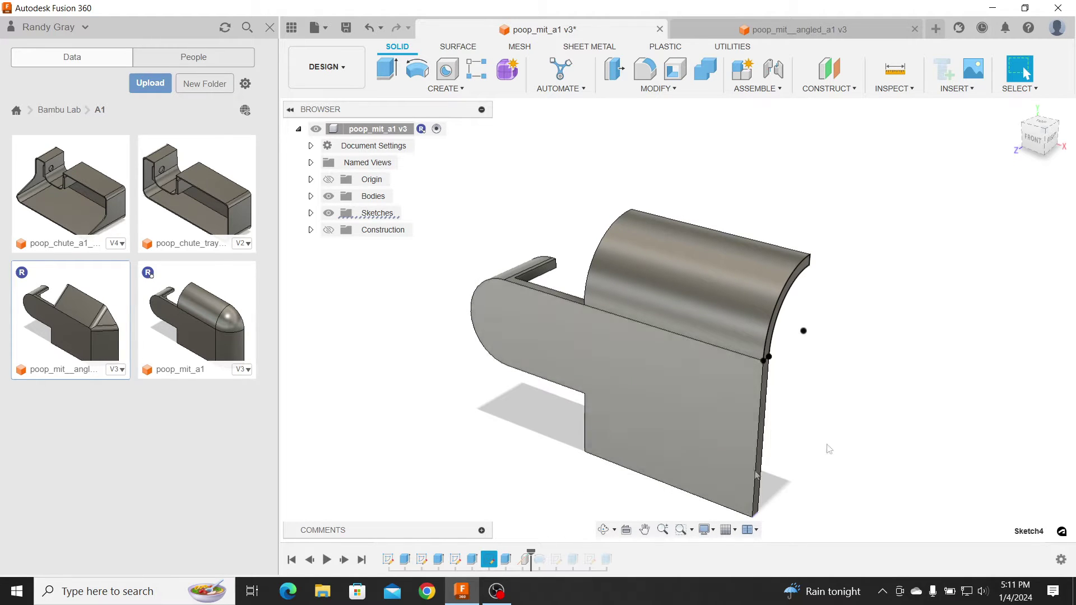
Show the construction geometry and examine Axis1 at the end edge of the curved top wall.
middle_click_drag(873, 426, 764, 377, "shift")
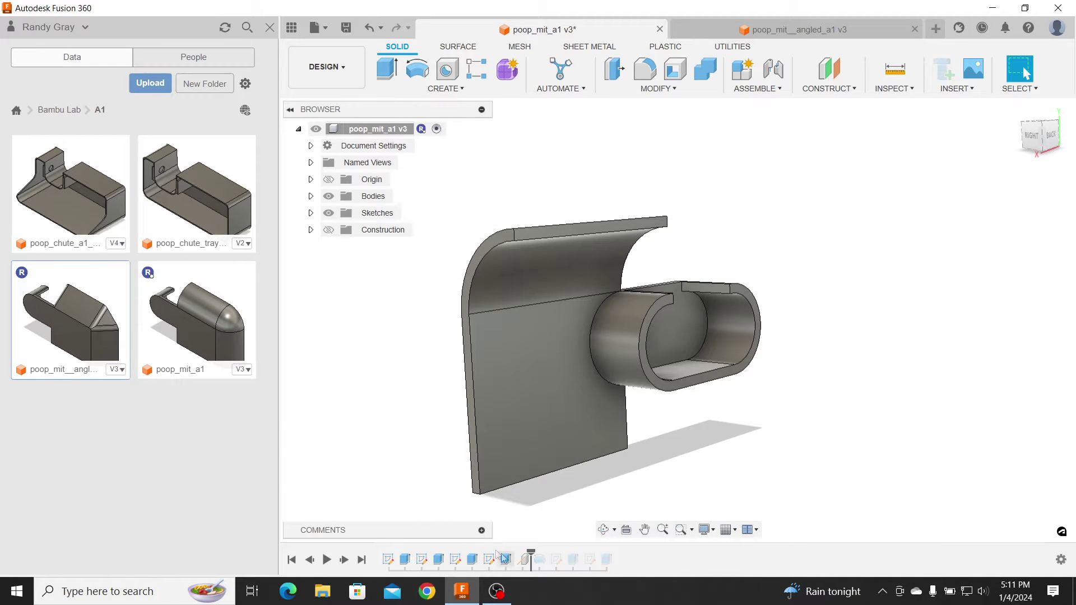
left_click(523, 560)
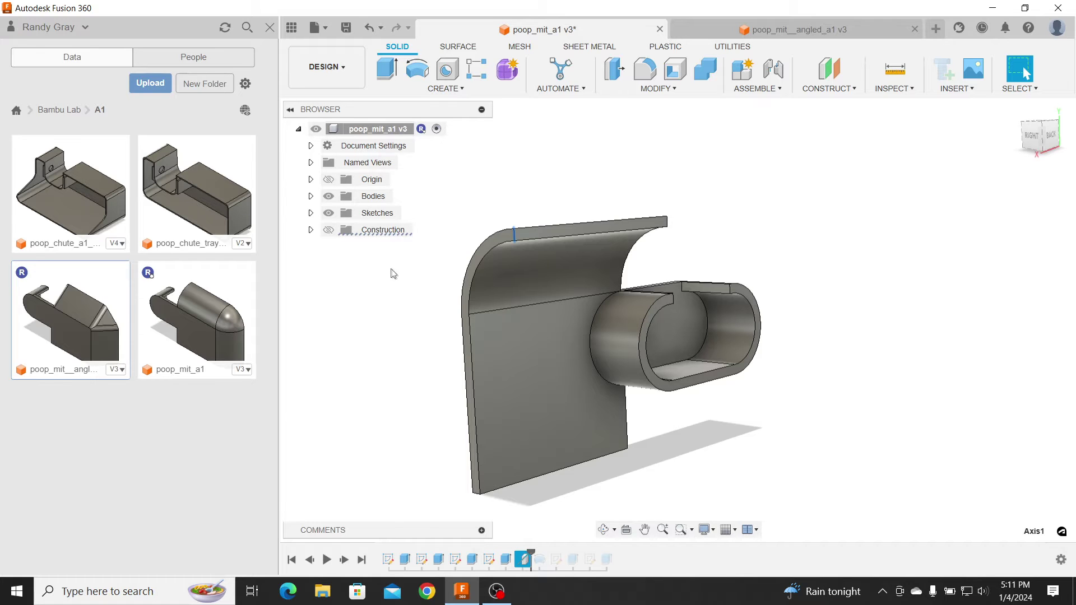
key("Escape")
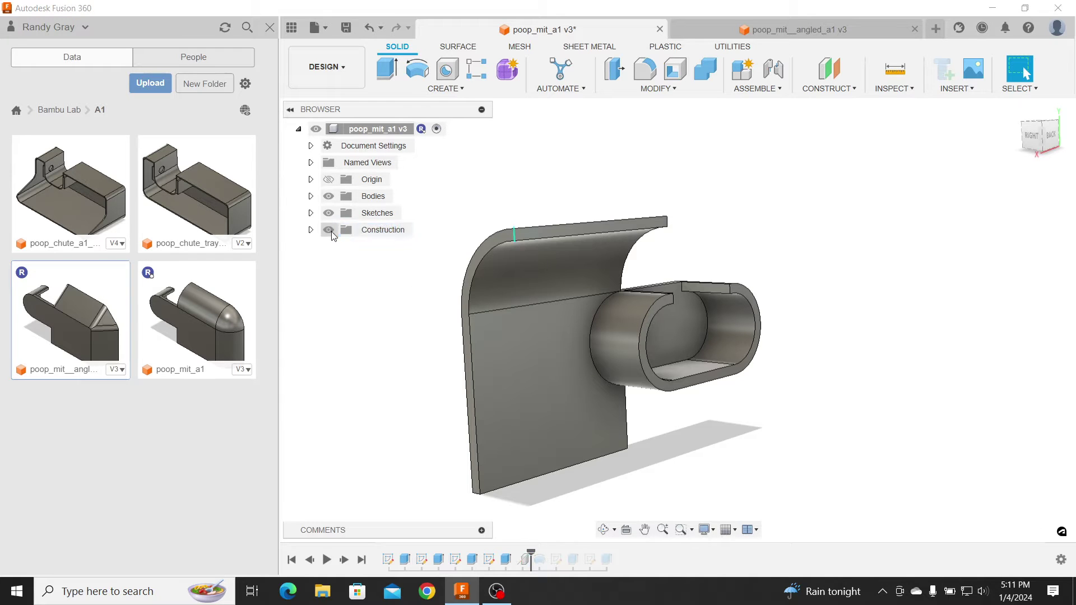
scroll(517, 230, "up", 2)
middle_click_drag(517, 228, 527, 287, "shift")
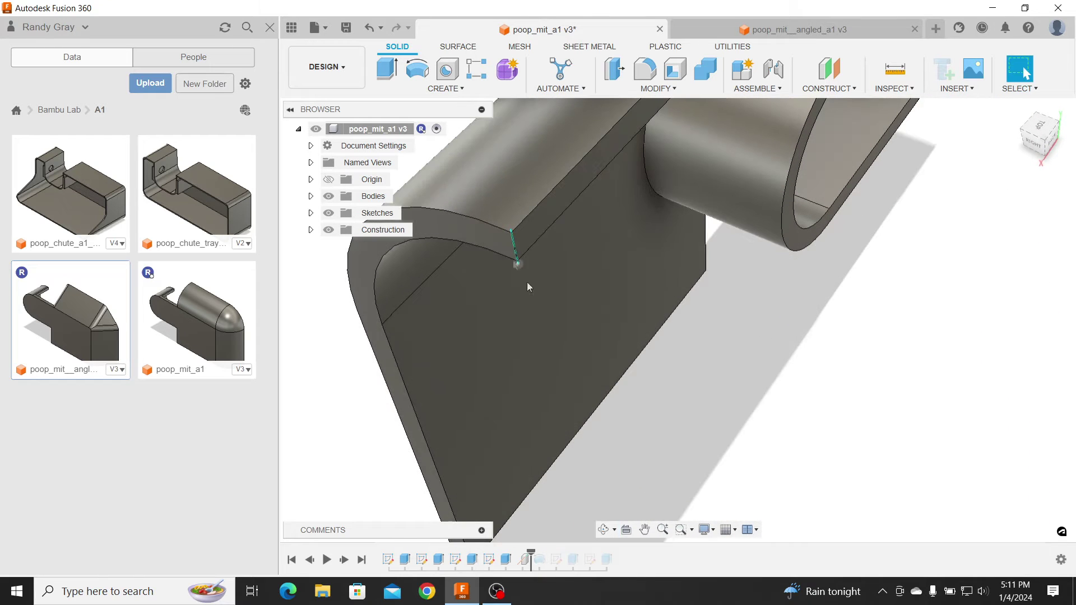
middle_click_drag(765, 463, 649, 469, "shift")
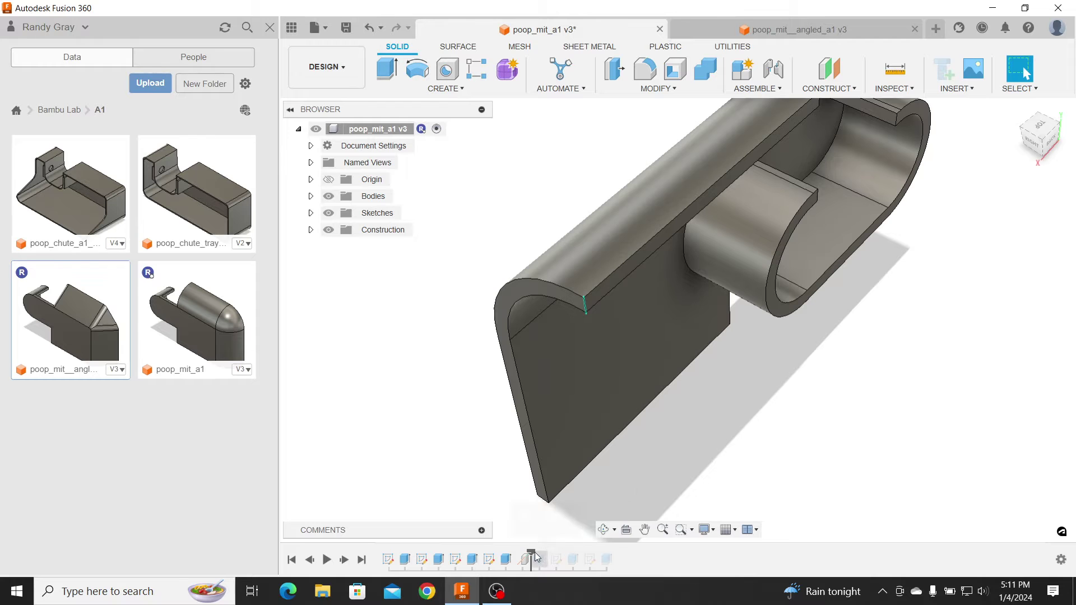
Advance the history past the revolve and examine the rounded corner from the inside.
left_click_drag(537, 557, 548, 556)
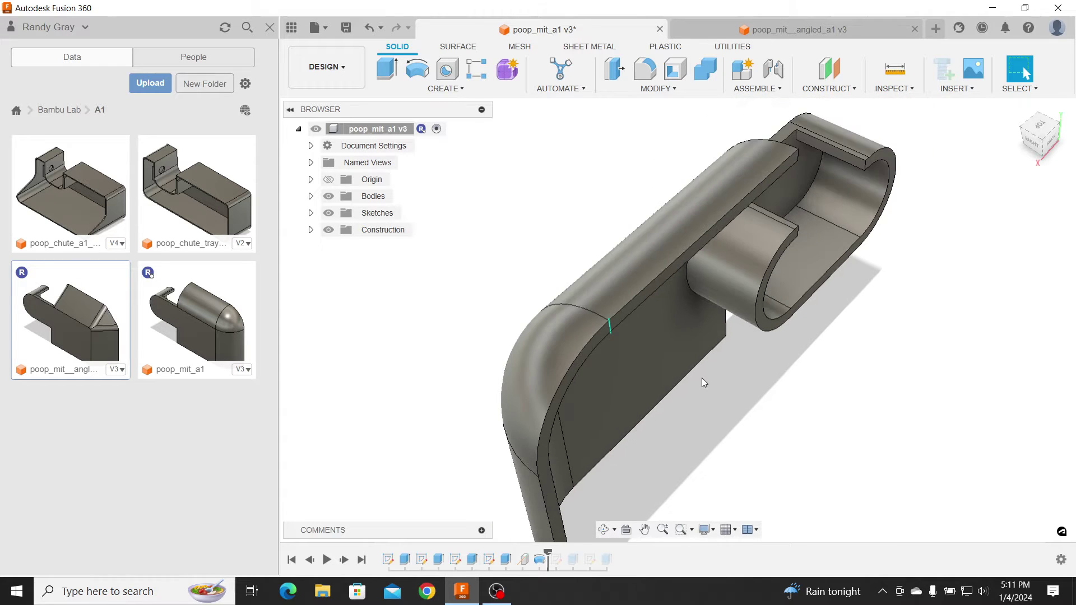
middle_click_drag(702, 377, 679, 392, "shift")
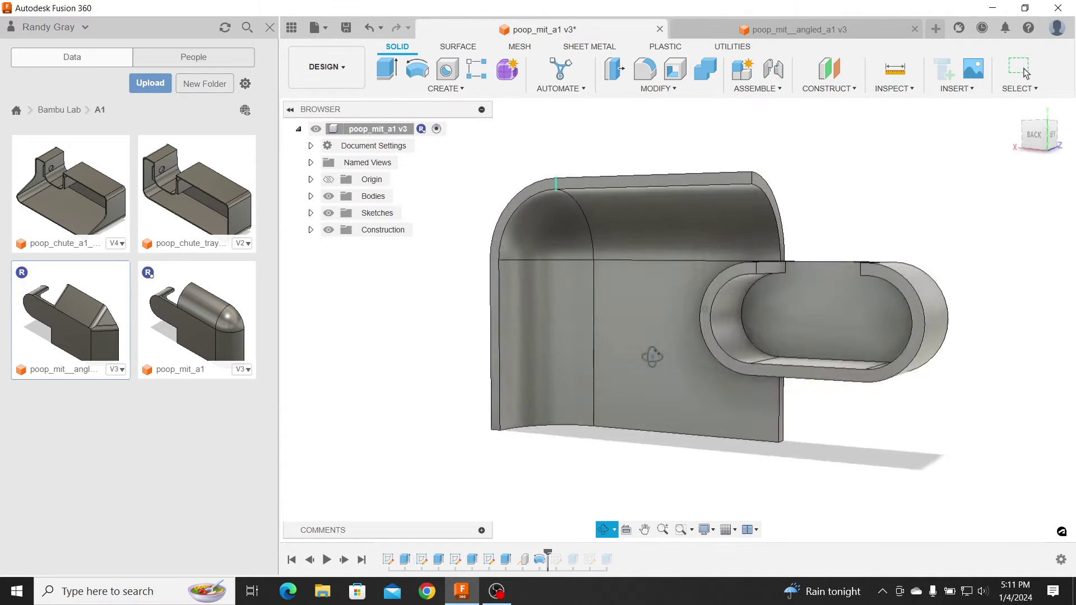
left_click_drag(652, 357, 664, 416)
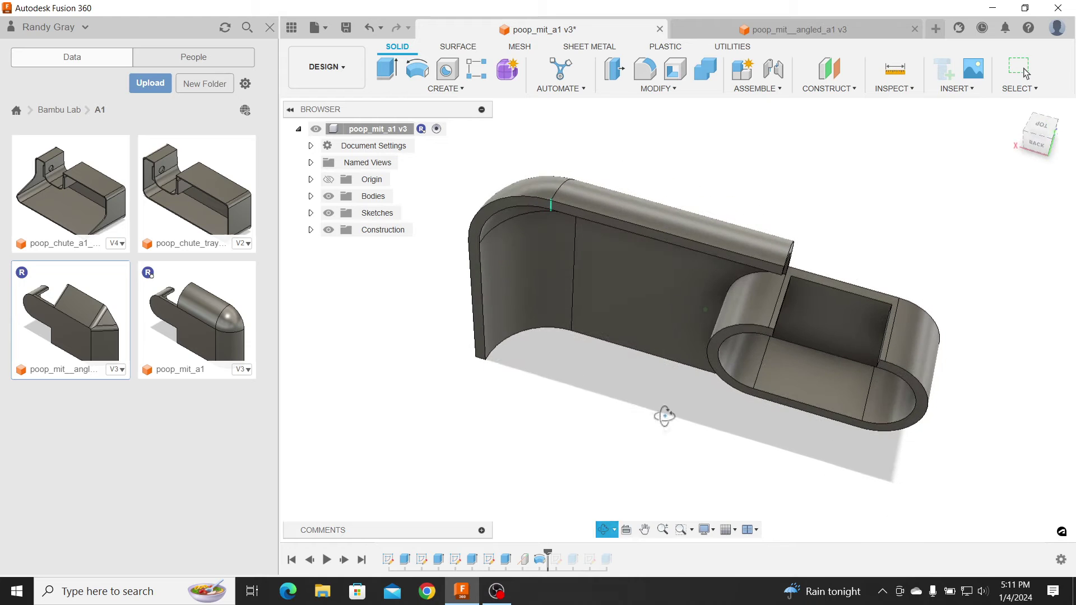
Open the rounded corner's revolve feature for editing and review its profile, axis and angle settings.
double_click(523, 560)
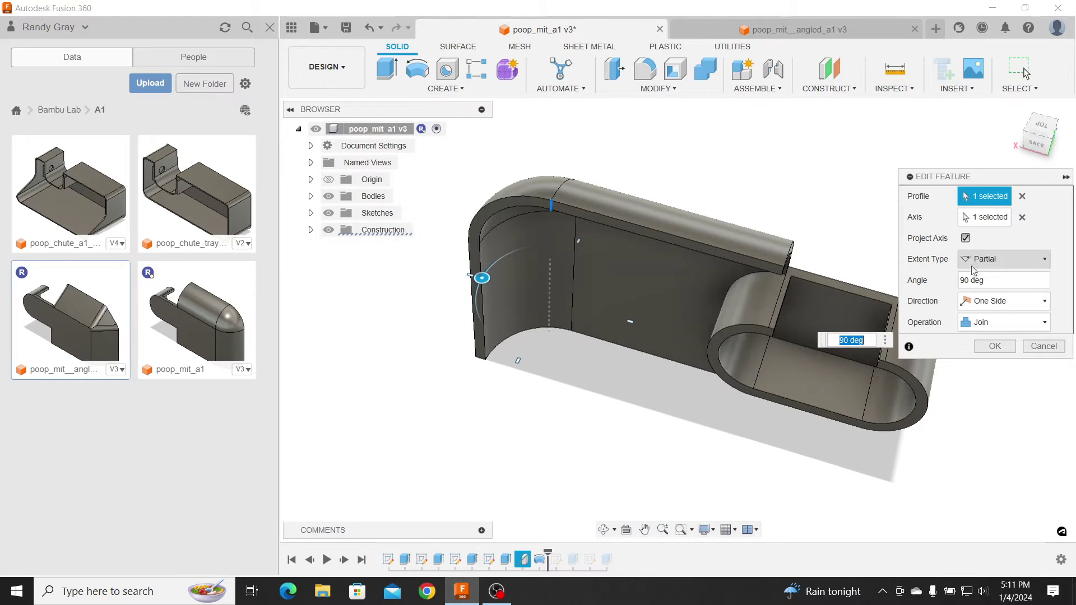
left_click(994, 346)
middle_click_drag(548, 432, 617, 370, "shift")
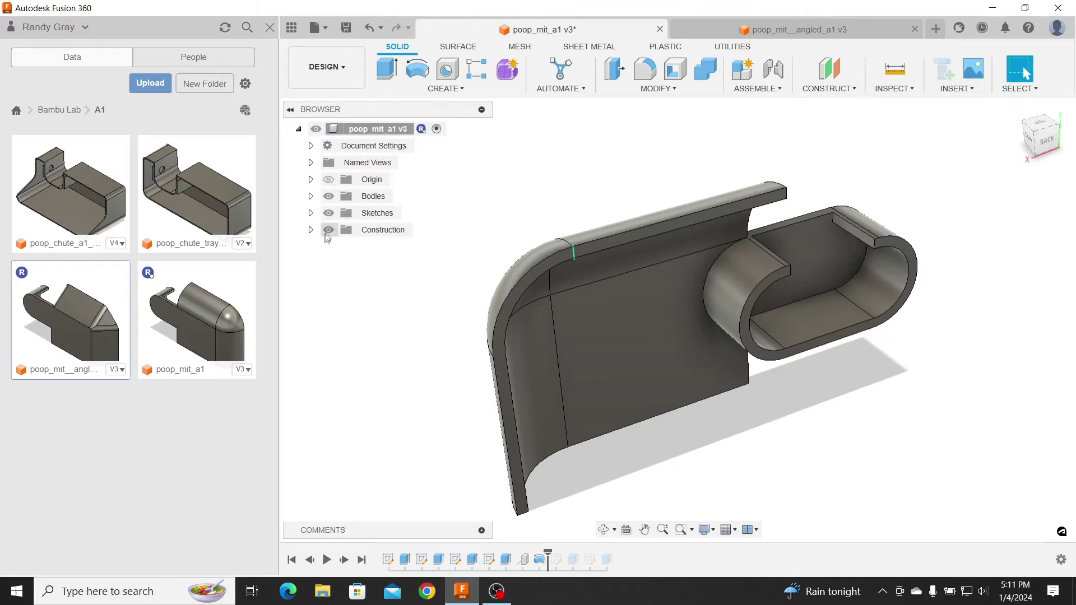
Hide the construction geometry and roll the history forward to the end, including the side wall extrusions.
left_click(329, 230)
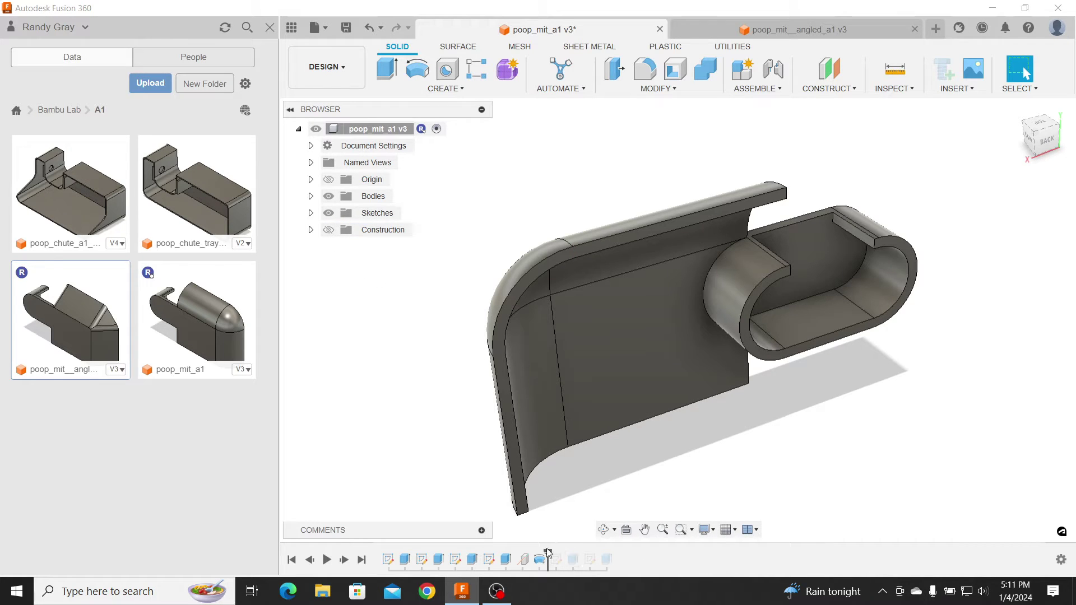
left_click_drag(574, 555, 581, 555)
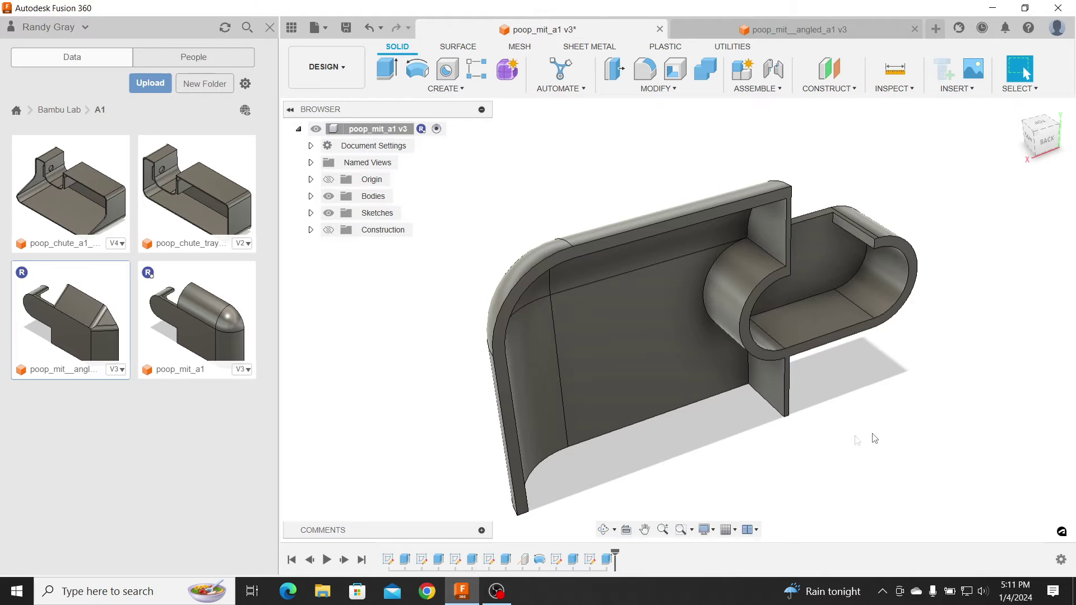
middle_click_drag(853, 437, 913, 394, "shift")
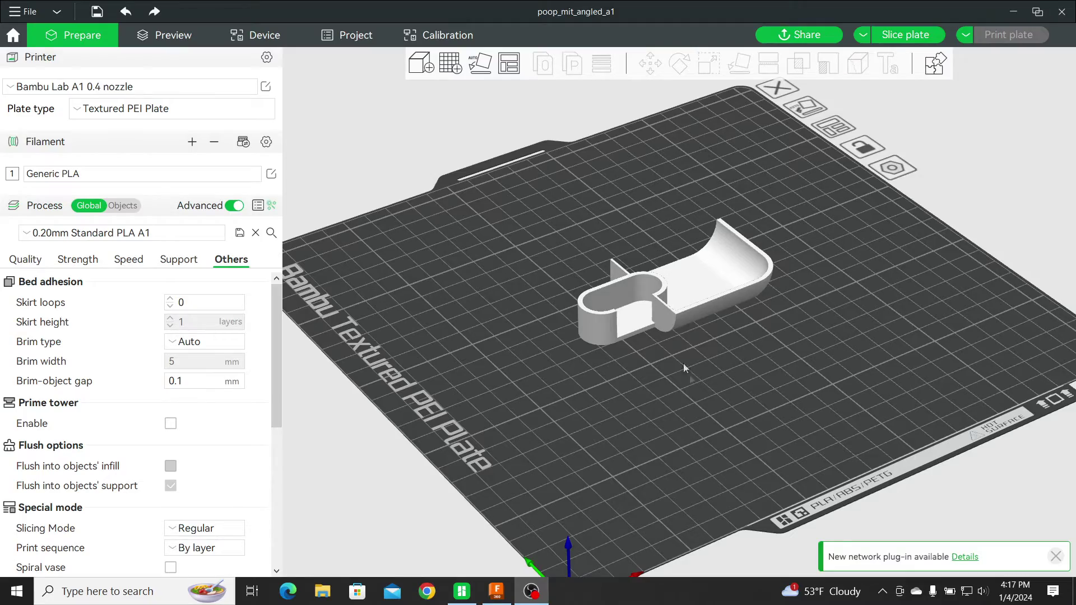
Switch to Bambu Studio and slice the plate holding the poop_mit_angled_a1 model.
left_click_drag(695, 375, 771, 45)
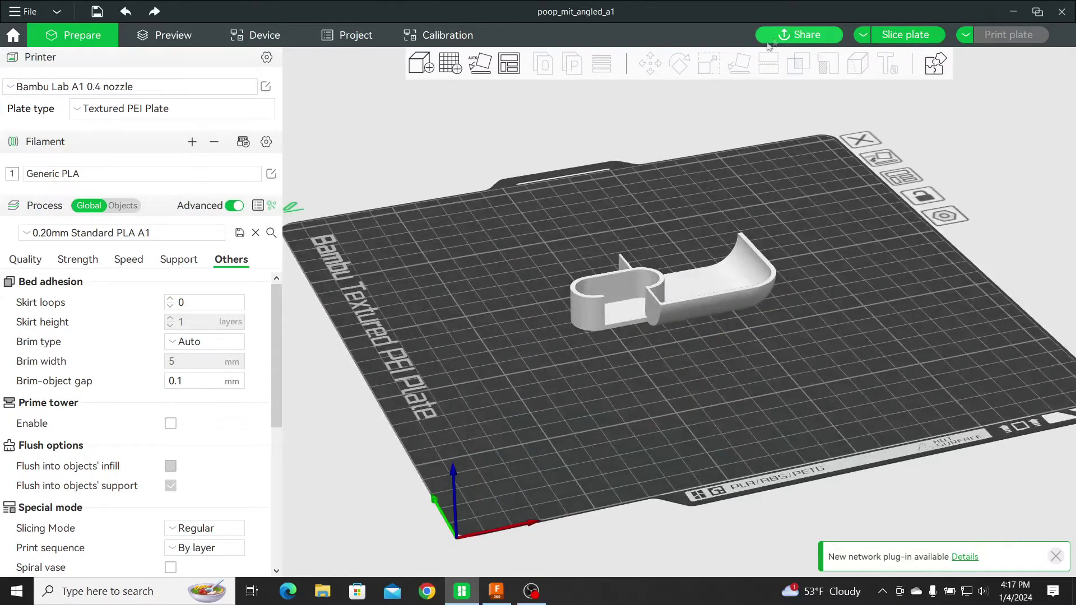
left_click(912, 40)
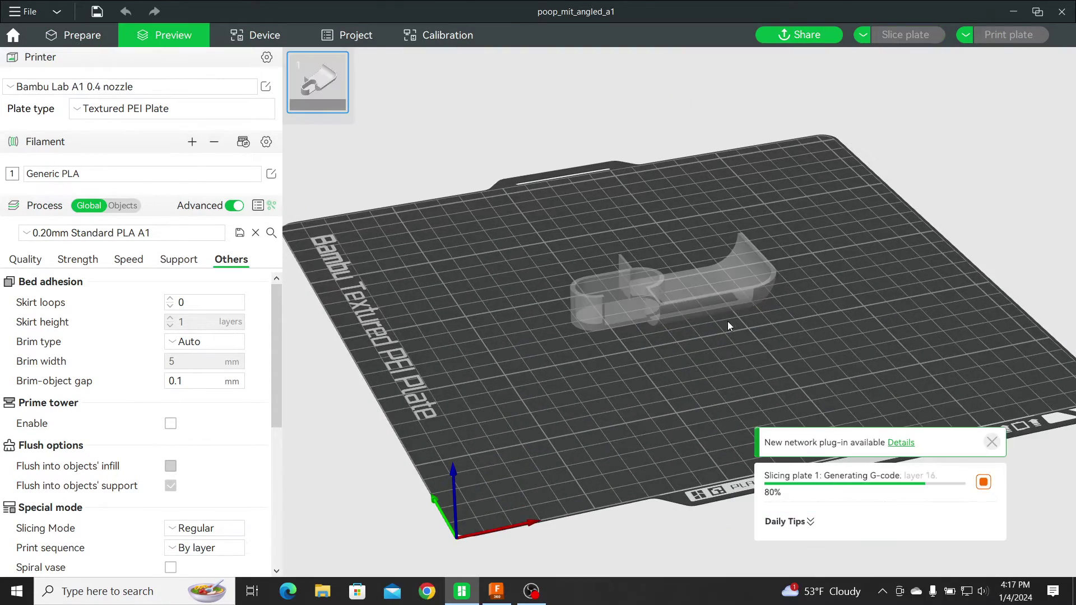
Examine the sliced model's underside, first layer and overhanging walls in the preview, followed by the whole plate.
left_click_drag(682, 379, 685, 308)
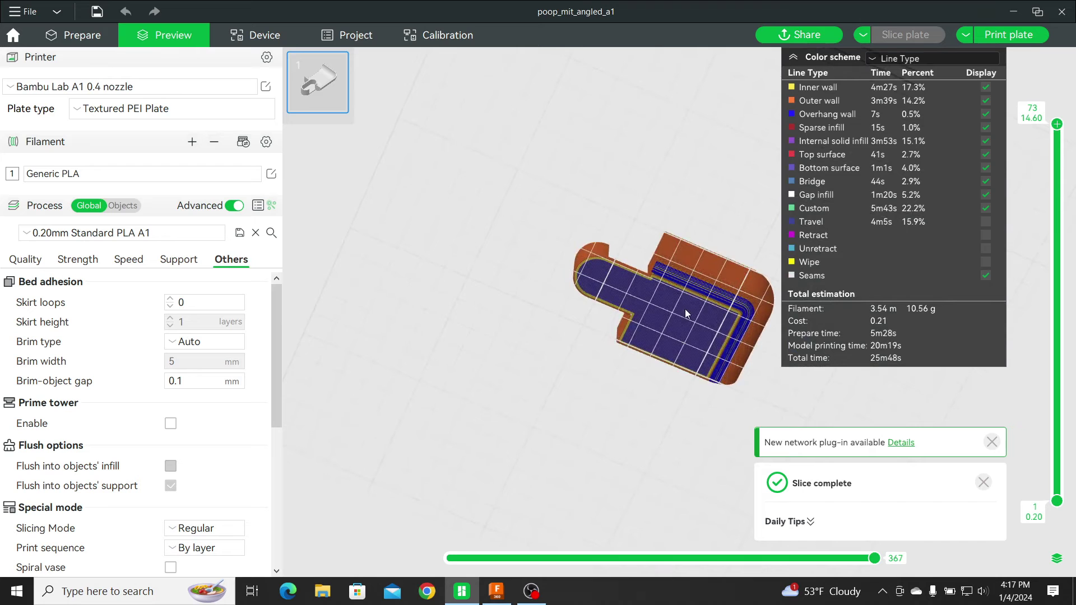
left_click_drag(668, 273, 641, 315)
scroll(640, 315, "up", 6)
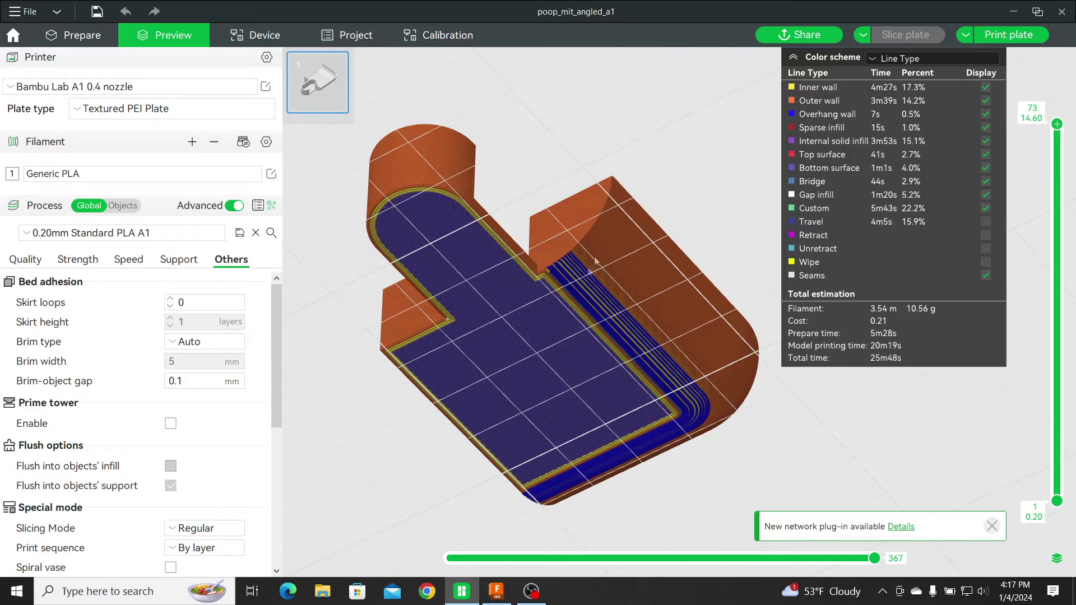
mouse_move(666, 188)
left_mouse_down()
mouse_move(680, 208)
mouse_move(640, 241)
mouse_move(658, 208)
left_mouse_up()
scroll(651, 240, "down", 2)
scroll(658, 207, "down", 3)
scroll(659, 208, "up", 1)
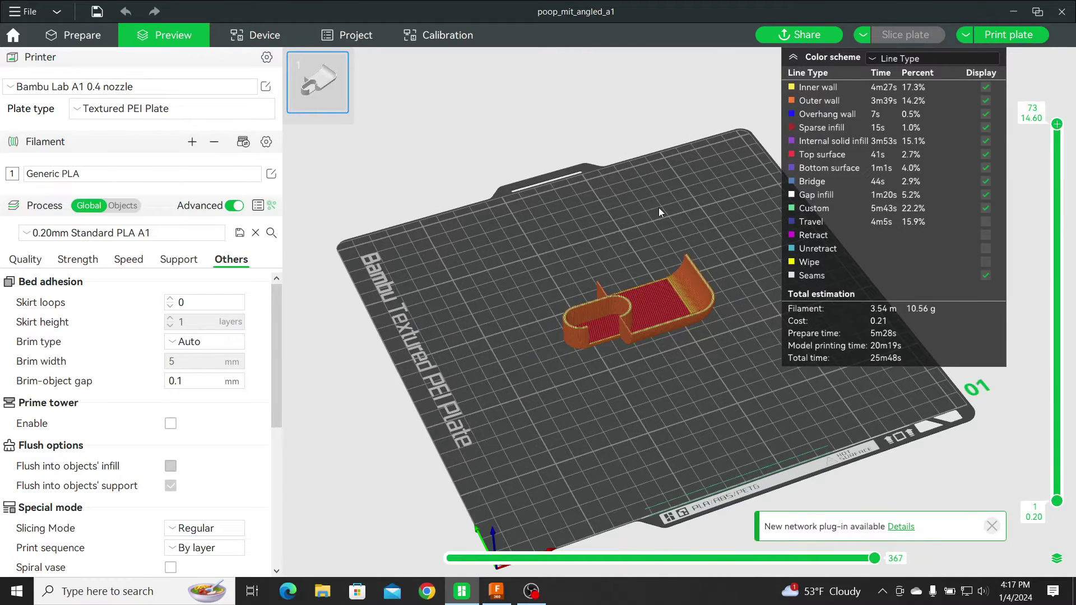
scroll(659, 207, "up", 1)
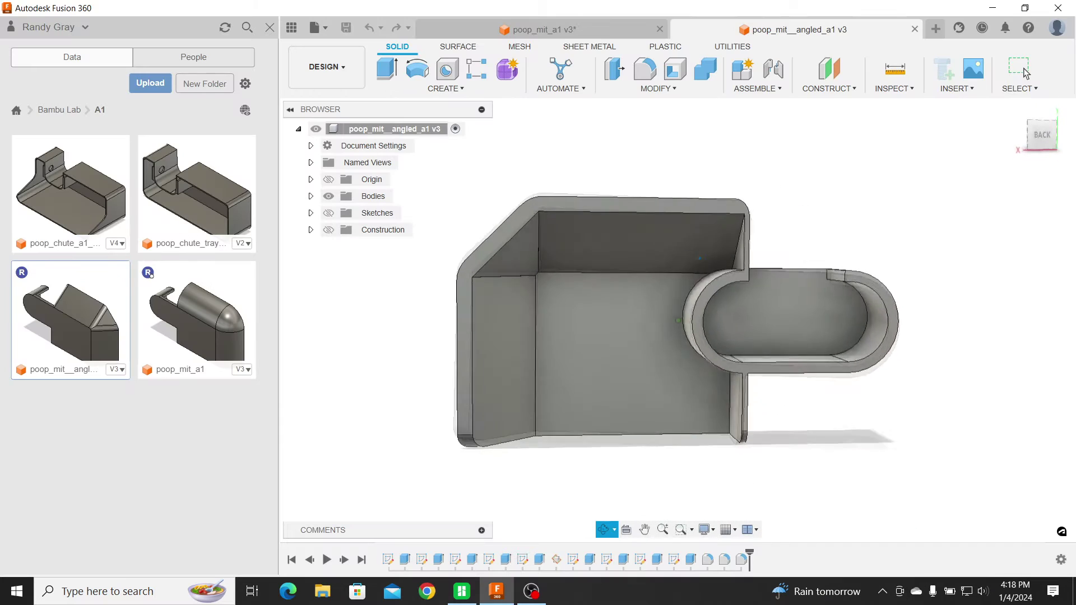
Switch to the poop_mit__angled_a1 design in Fusion 360 and roll its history back to just after Sketch3.
middle_click_drag(662, 224, 744, 204, "shift")
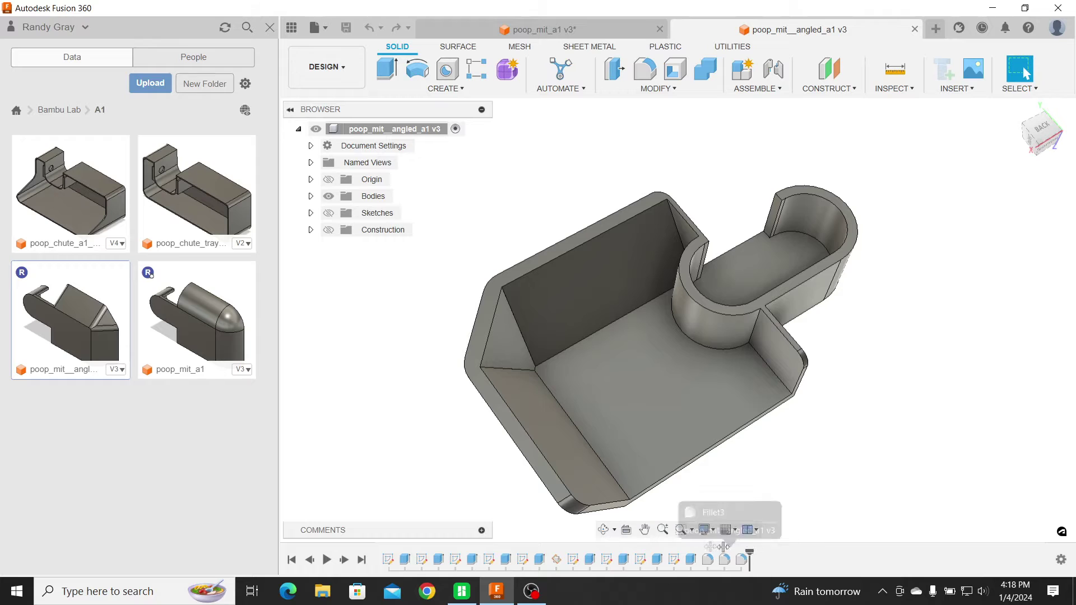
left_click_drag(723, 547, 537, 555)
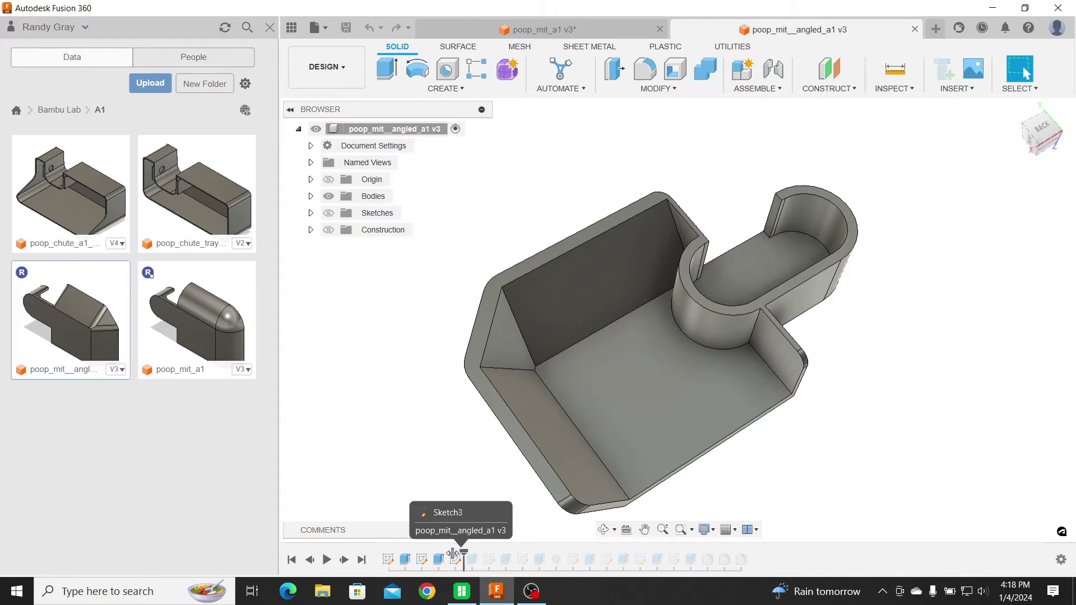
left_click_drag(453, 555, 458, 555)
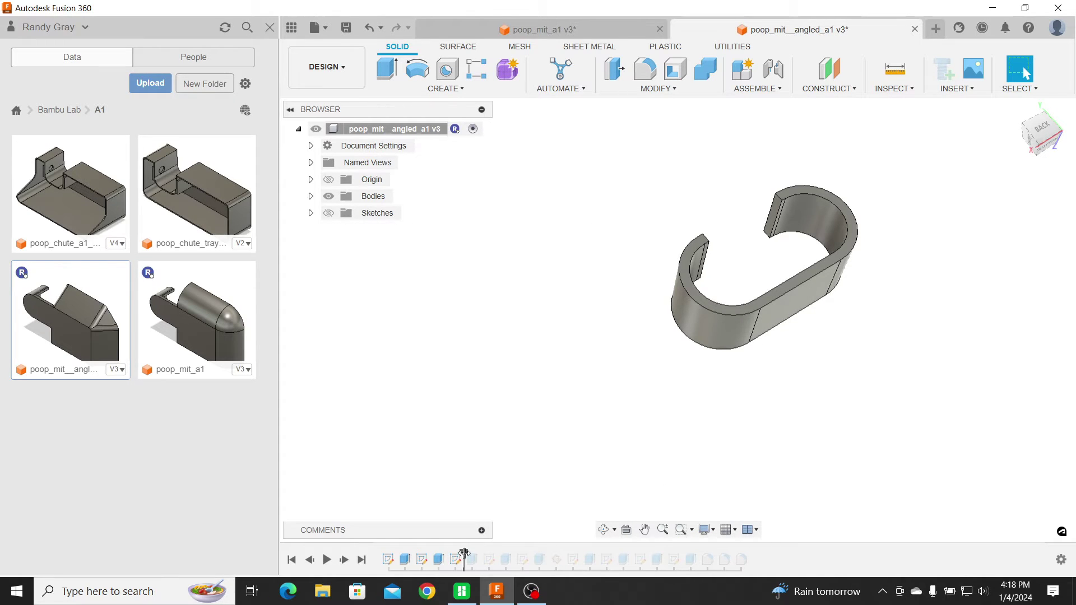
Advance the angled design's history through the flat plate and angled wall extrusions, stopping before the next extrusion.
left_click_drag(485, 555, 495, 558)
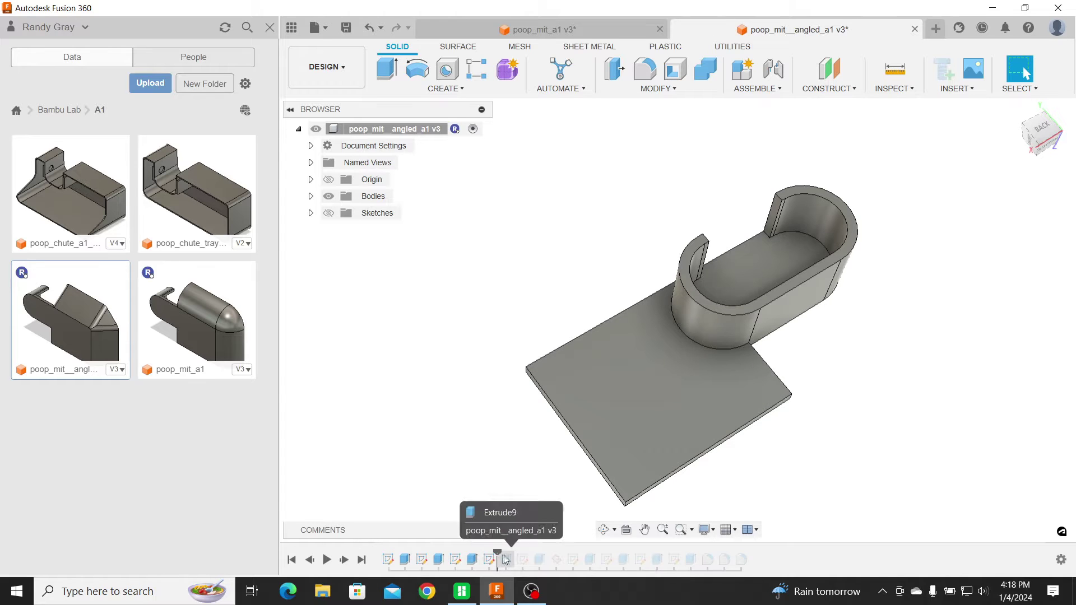
left_click_drag(525, 554, 528, 557)
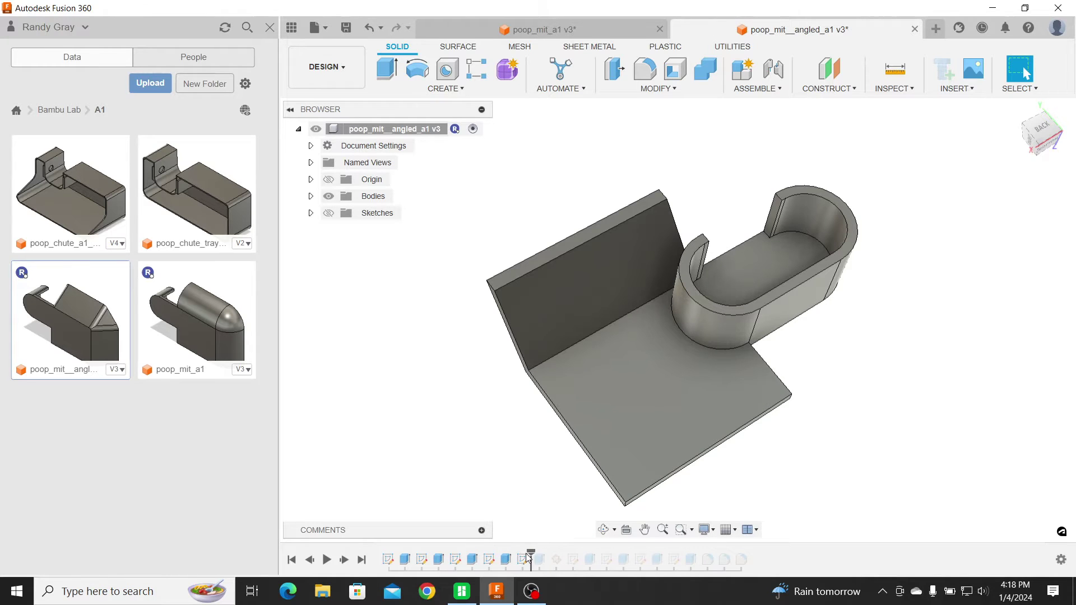
middle_click_drag(498, 430, 552, 415, "shift")
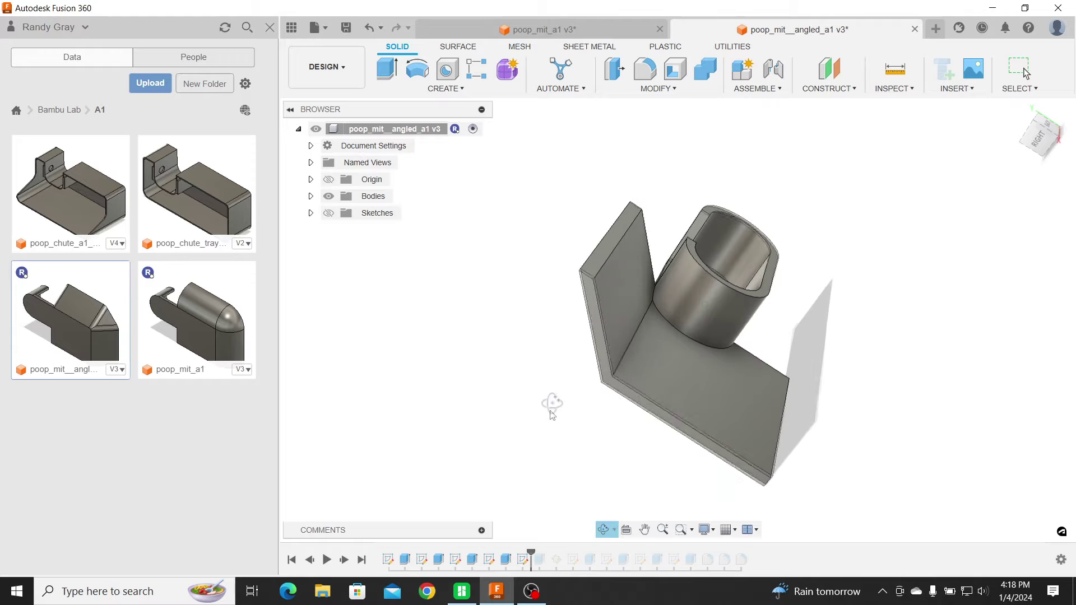
Advance the angled design's history past Extrude10 and examine the newly added wall at the plate's edge from behind.
left_click_drag(547, 554, 565, 557)
scroll(597, 447, "up", 2)
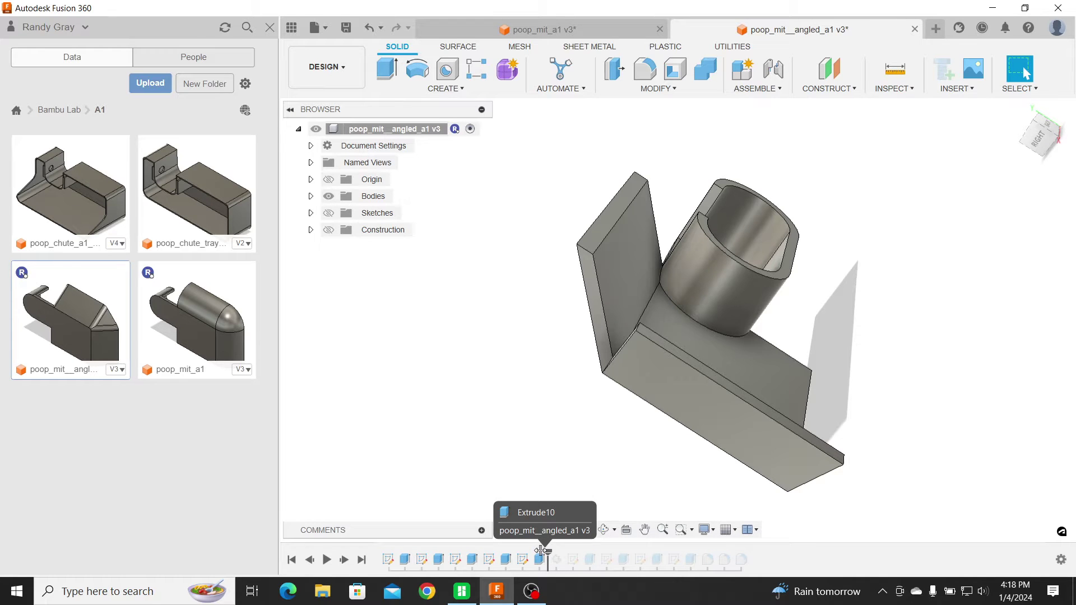
left_click_drag(542, 552, 543, 553)
mouse_move(611, 457)
middle_mouse_down("shift")
mouse_move(586, 435)
mouse_move(603, 435)
mouse_move(571, 529)
middle_mouse_up("shift")
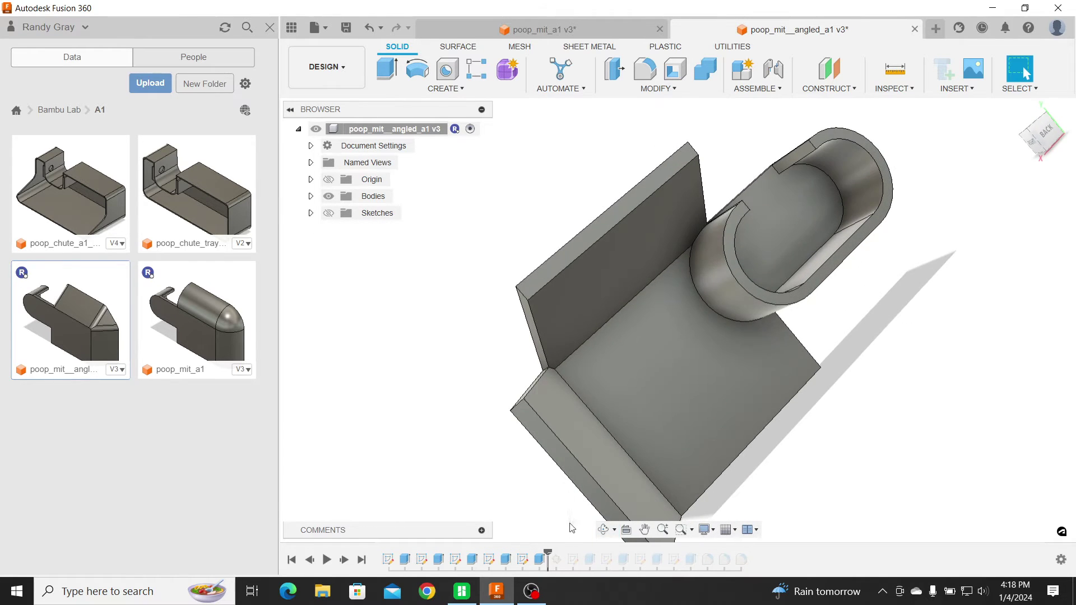
Advance the history past the construction plane feature and show Plane1 to examine how it crosses the corner between the angled walls.
mouse_move(548, 554)
left_mouse_down()
mouse_move(569, 554)
mouse_move(558, 553)
left_mouse_up()
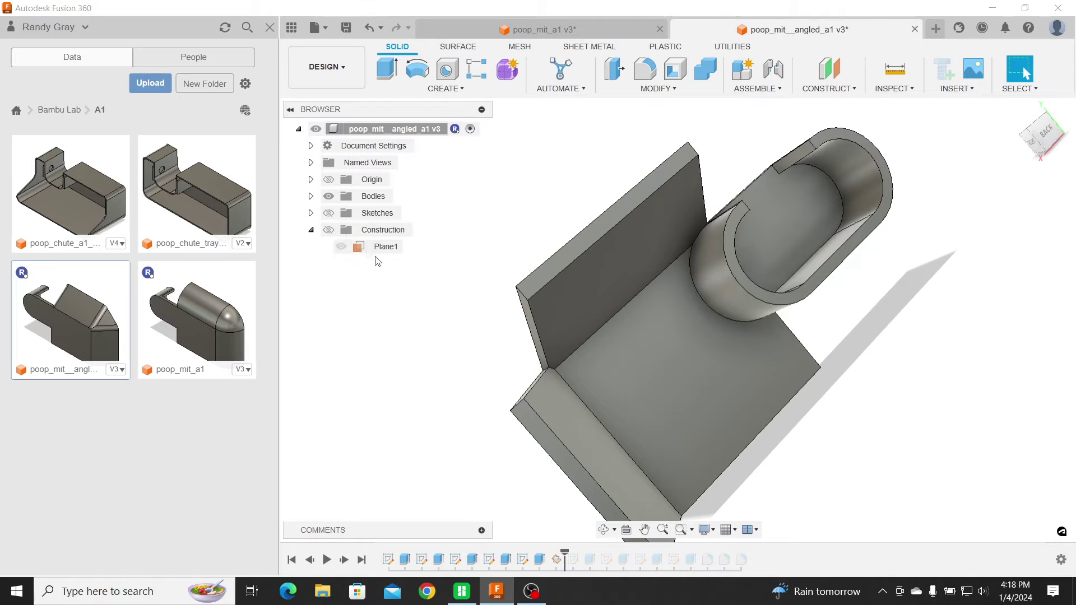
left_click(330, 230)
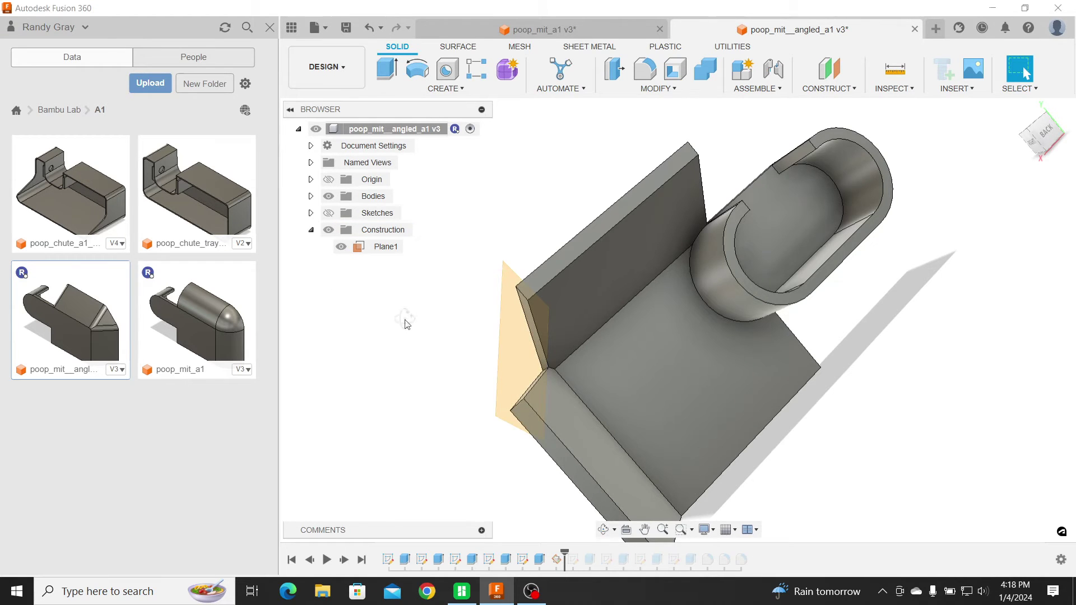
middle_click_drag(406, 324, 408, 302, "shift")
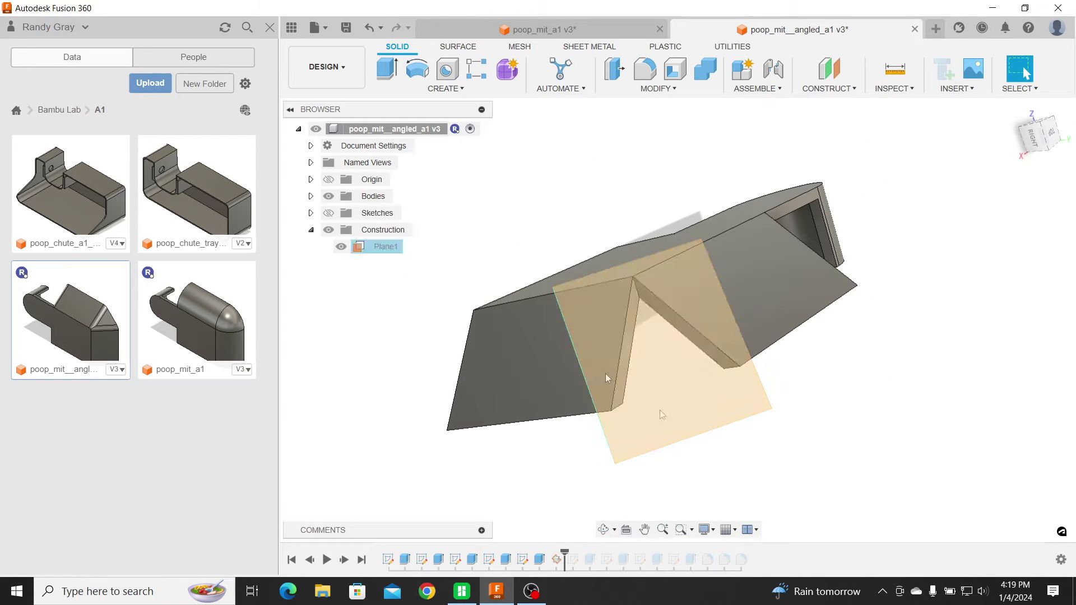
middle_click_drag(771, 444, 675, 231, "shift")
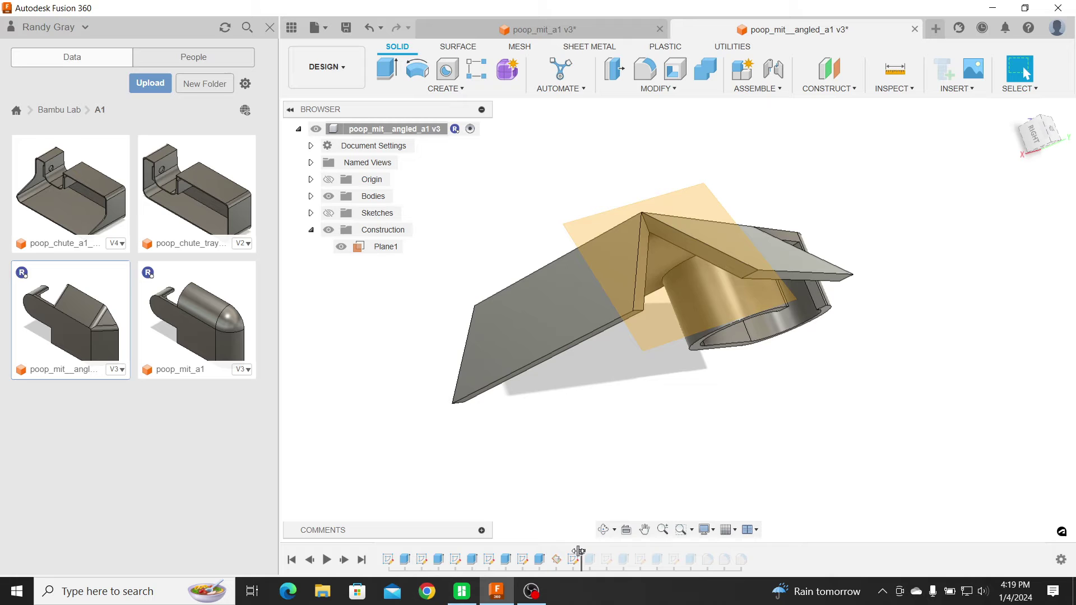
Advance the history past the extrusion that follows Plane1 and examine the corner between the two angled walls.
mouse_move(640, 446)
middle_mouse_down("shift")
mouse_move(644, 404)
mouse_move(639, 465)
middle_mouse_up("shift")
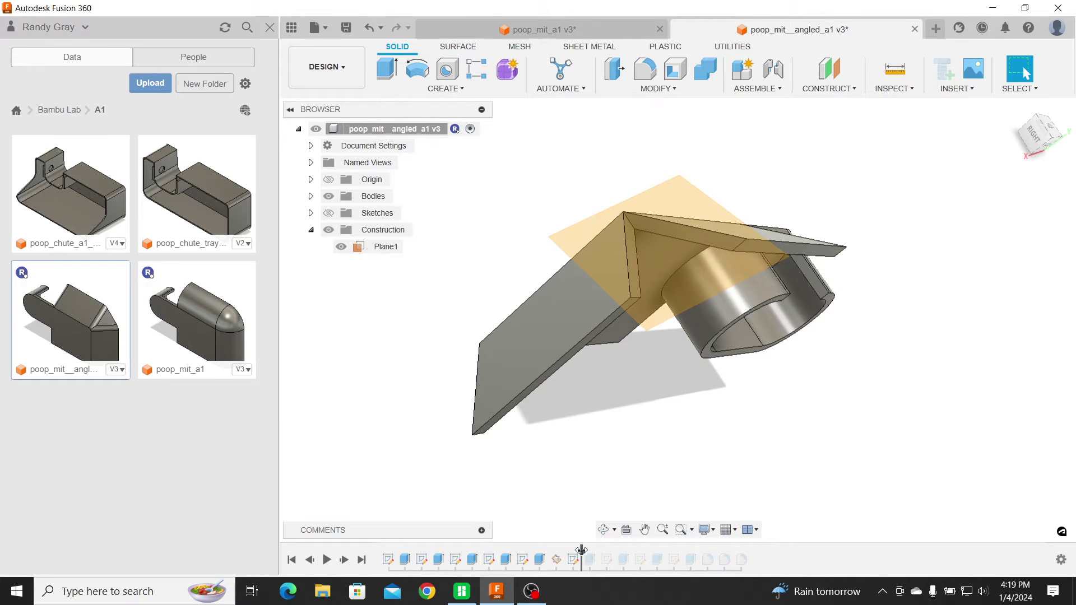
left_click_drag(593, 552, 597, 552)
middle_click_drag(749, 427, 819, 328, "shift")
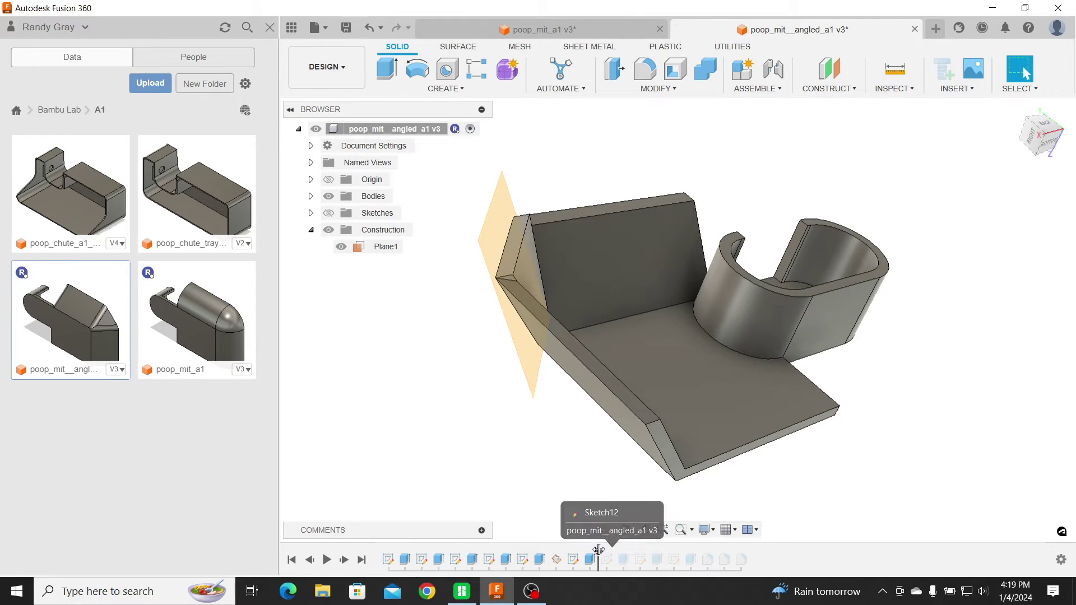
Advance the history through Sketch12 and its extrusion, stopping before Extrude13.
left_click_drag(599, 551, 612, 552)
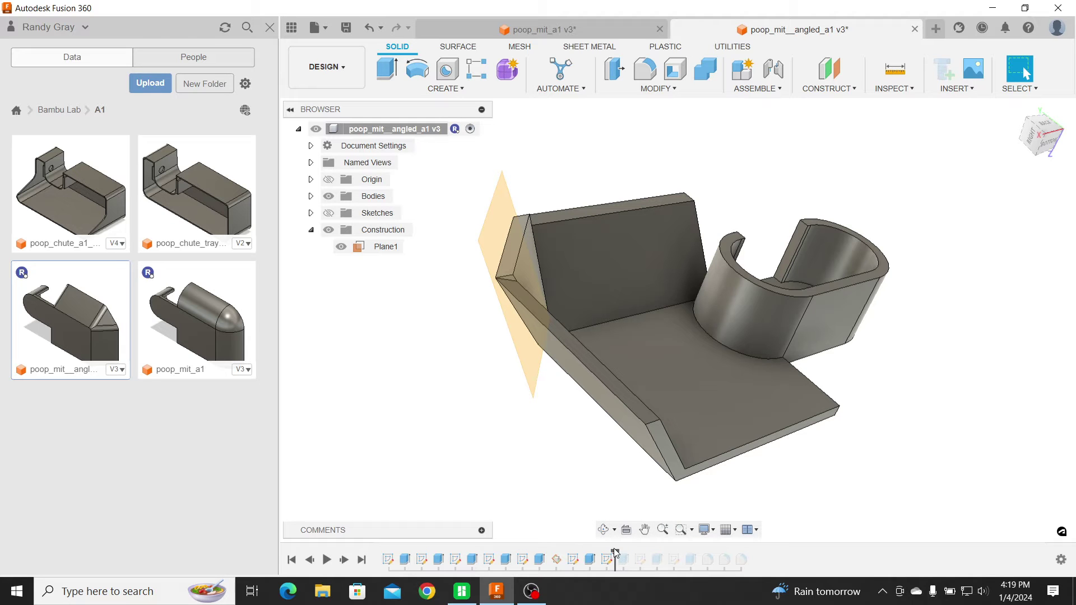
left_click_drag(616, 553, 631, 552)
middle_click_drag(559, 373, 525, 431, "shift")
key("Escape")
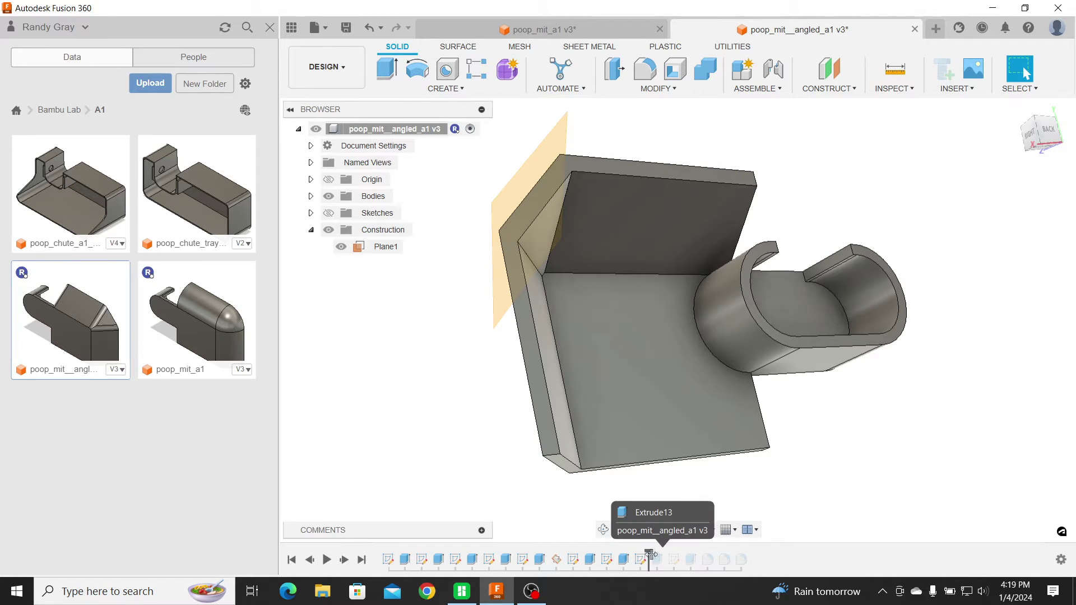
Advance the history through Extrude13 and the following sketch and extrusion, and examine the walls beside the slotted loop.
left_click_drag(651, 554, 658, 559)
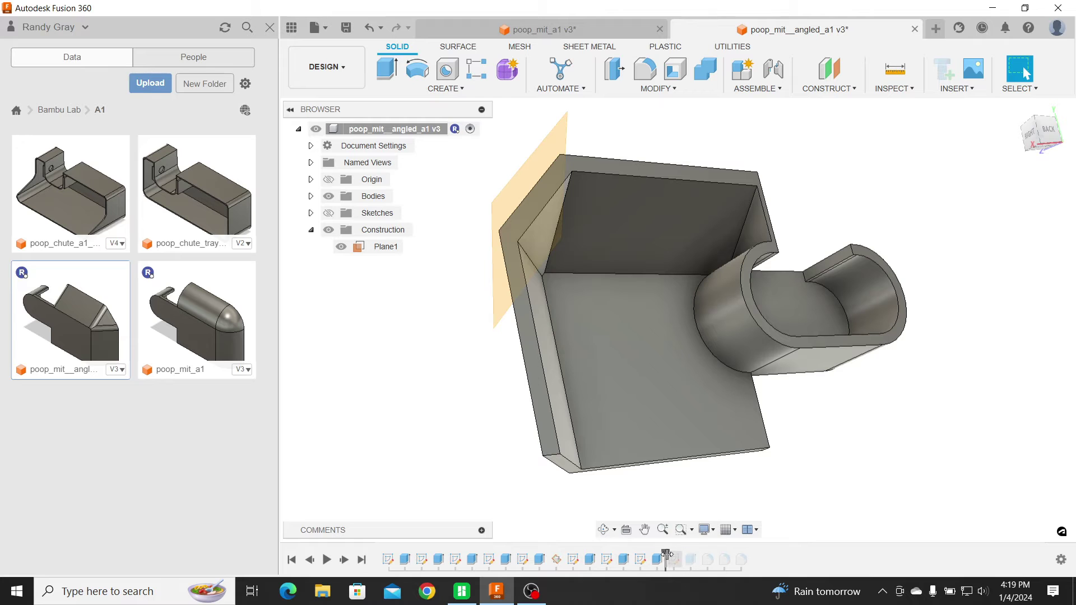
left_click_drag(668, 552, 683, 554)
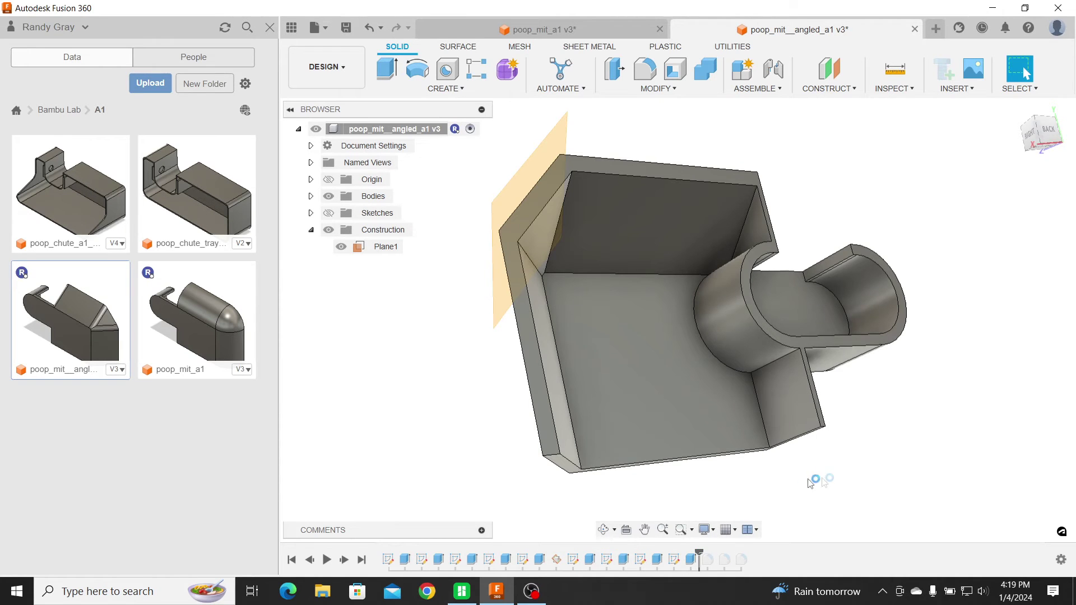
middle_click_drag(830, 465, 711, 510, "shift")
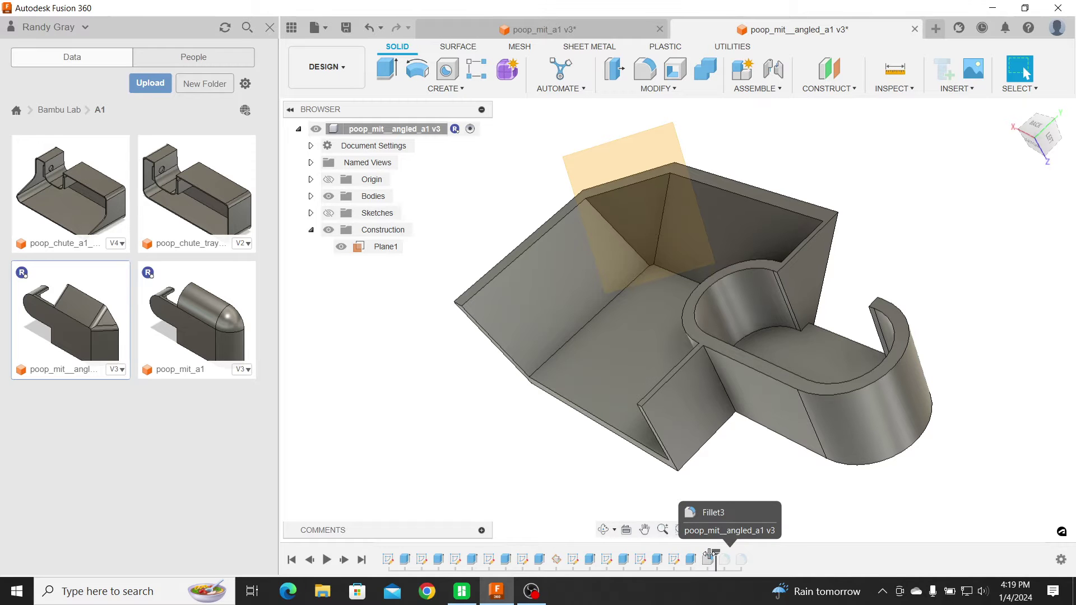
Advance the history past the remaining fillets to its end and examine the finished angled mitt from inside and outside.
left_click_drag(737, 559, 765, 565)
middle_click_drag(512, 428, 669, 415, "shift")
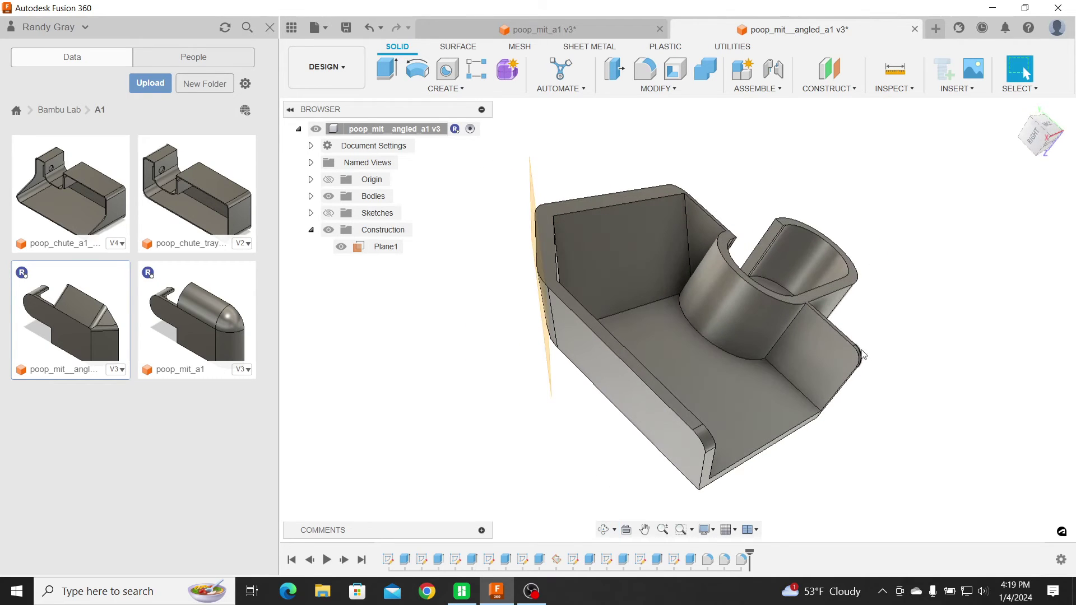
middle_click_drag(851, 442, 828, 307, "shift")
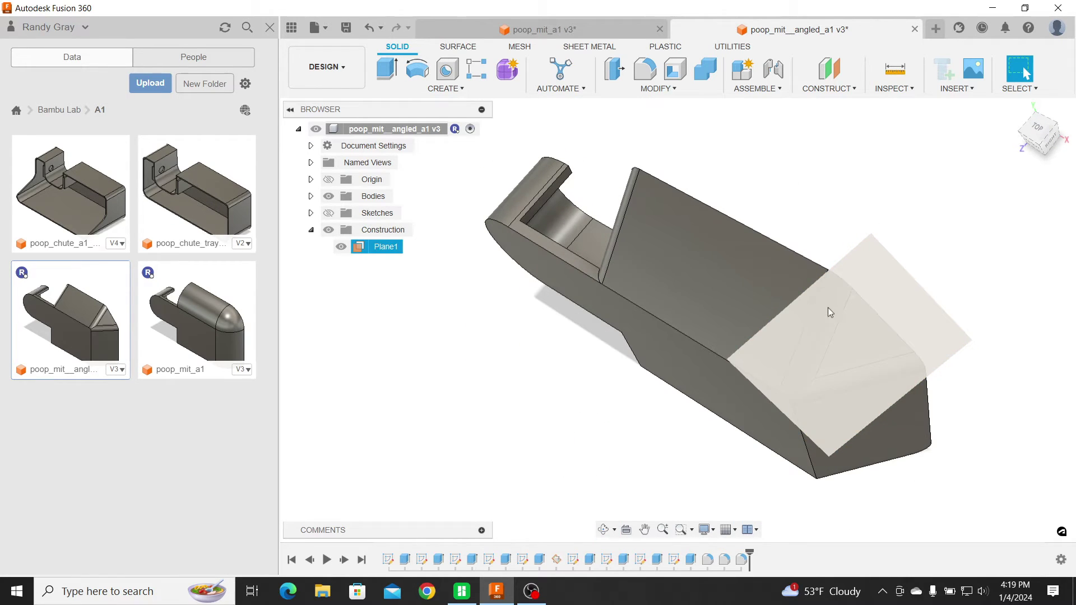
scroll(637, 352, "down", 2)
middle_click_drag(915, 318, 930, 292, "shift")
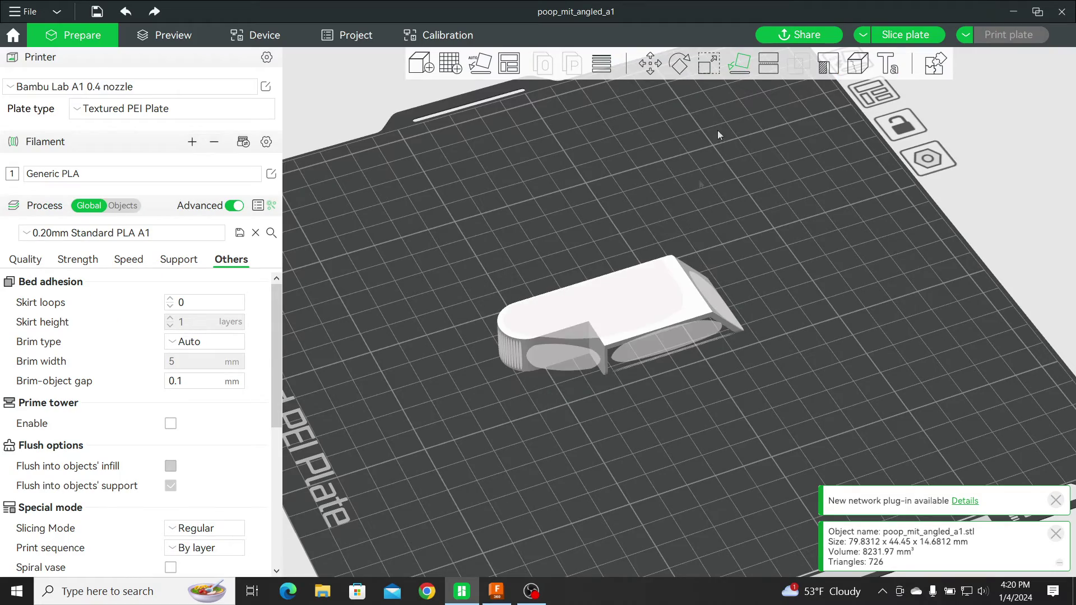
Switch to Bambu Studio, lay the poop_mit_angled_a1 model on its flat base face, and slice the plate.
left_click_drag(752, 355, 669, 326)
left_click(744, 344)
key("0")
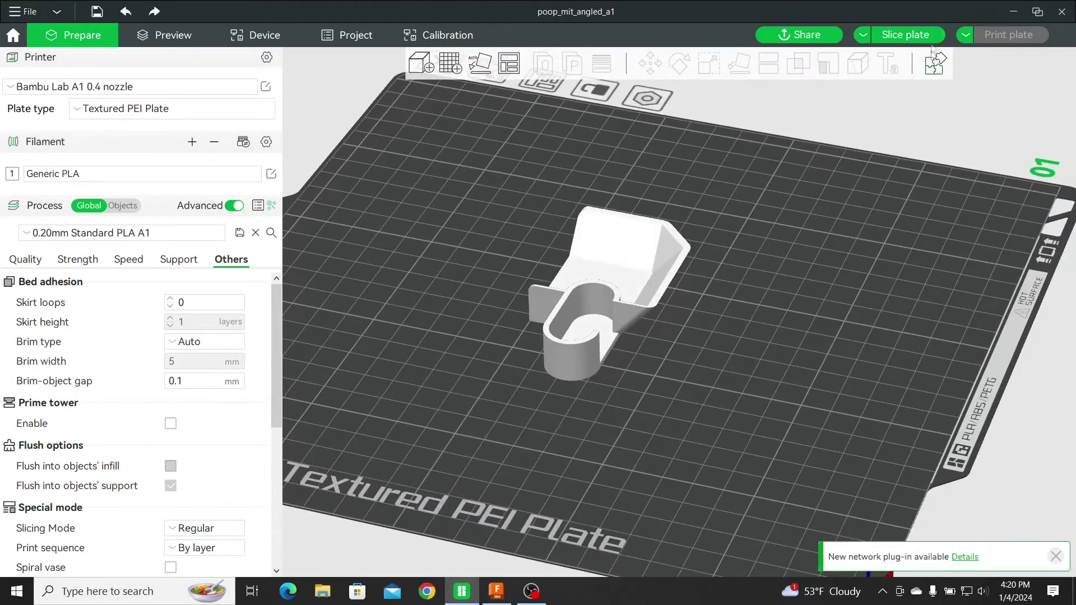
left_click(906, 35)
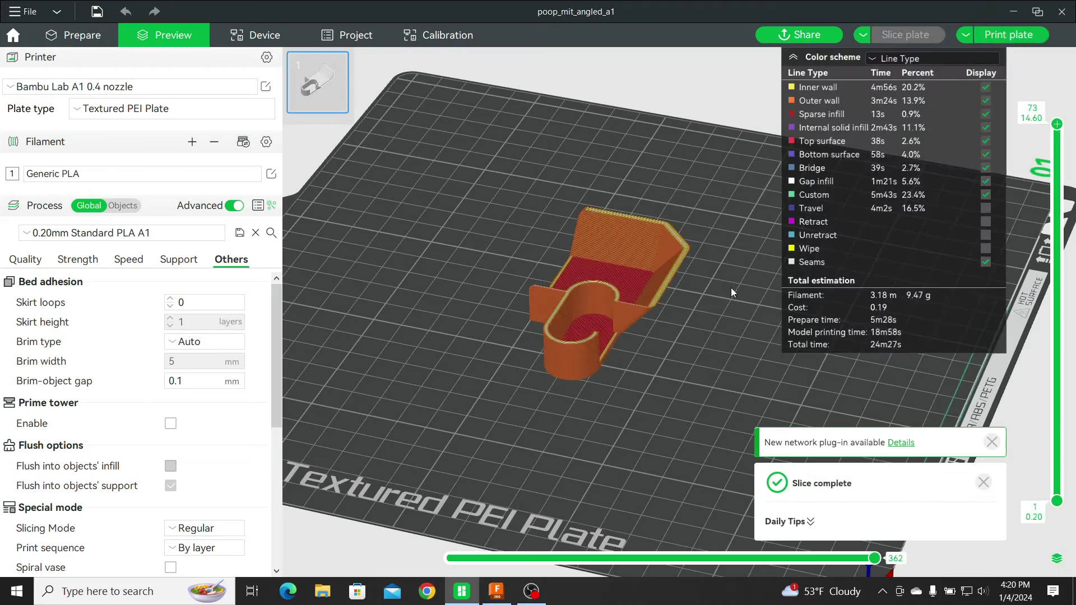
left_click_drag(688, 317, 688, 350)
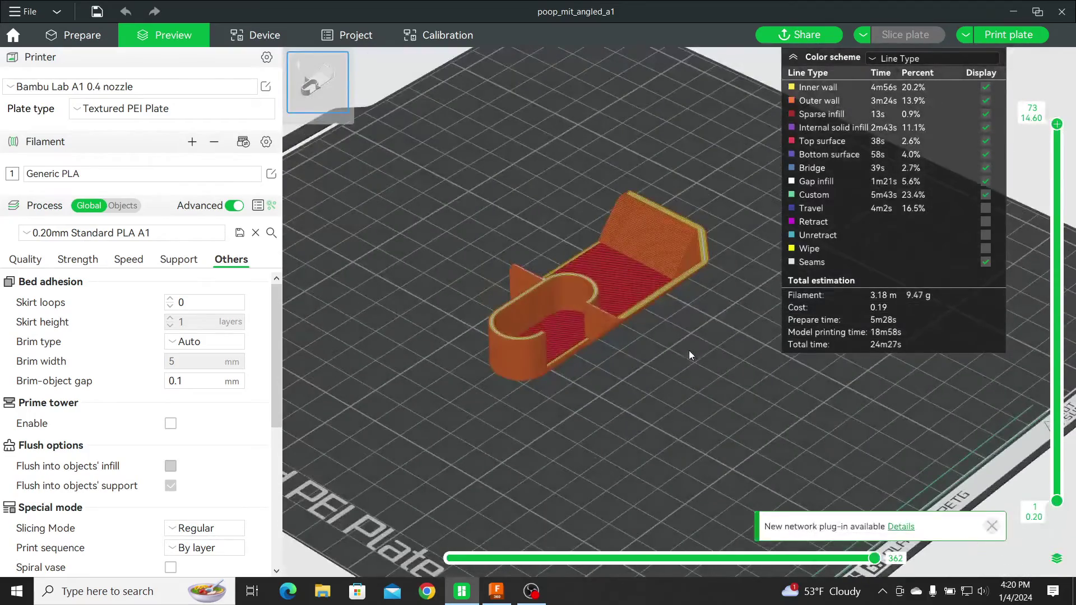